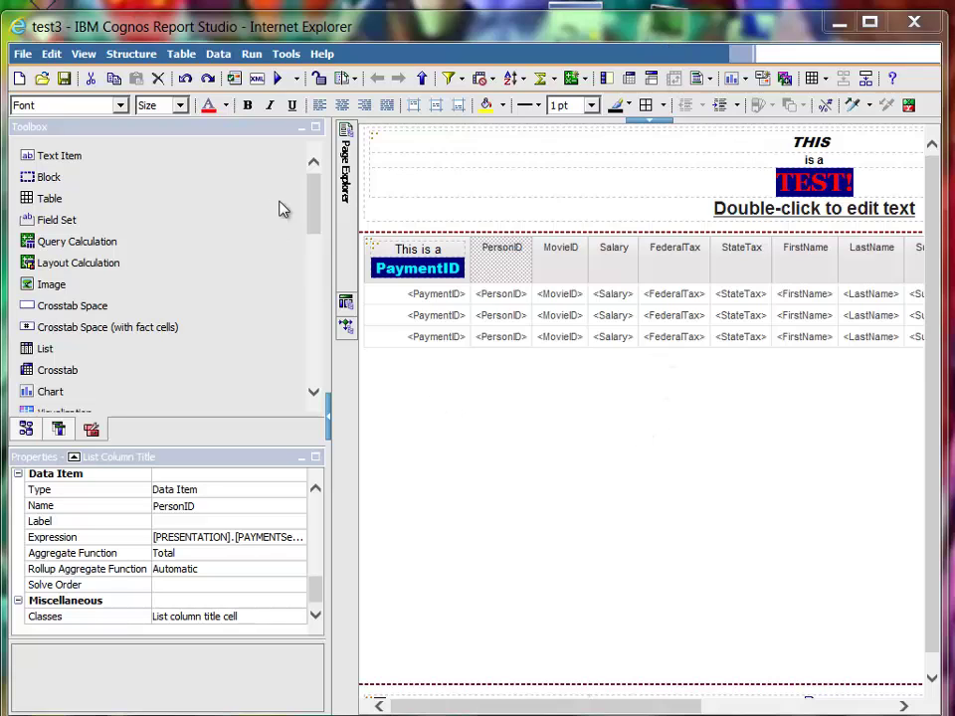
Step: Run the report, inspect the FederalTax and Salary output columns, then move the viewer aside
{"action": "left_click", "coordinate": [279, 83]}
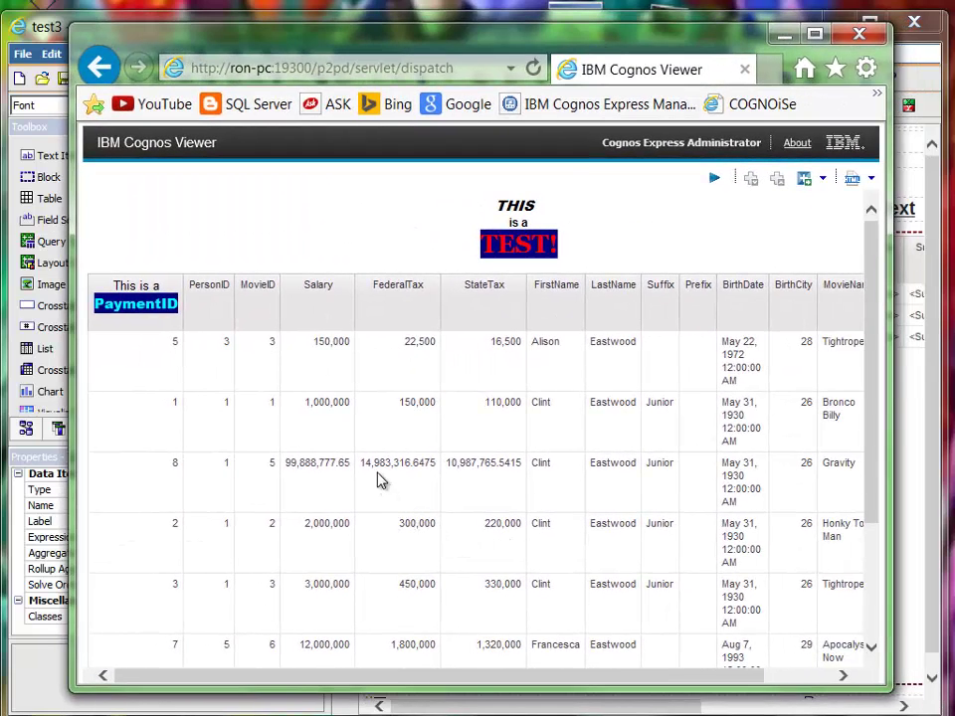
{"action": "left_click", "coordinate": [390, 320]}
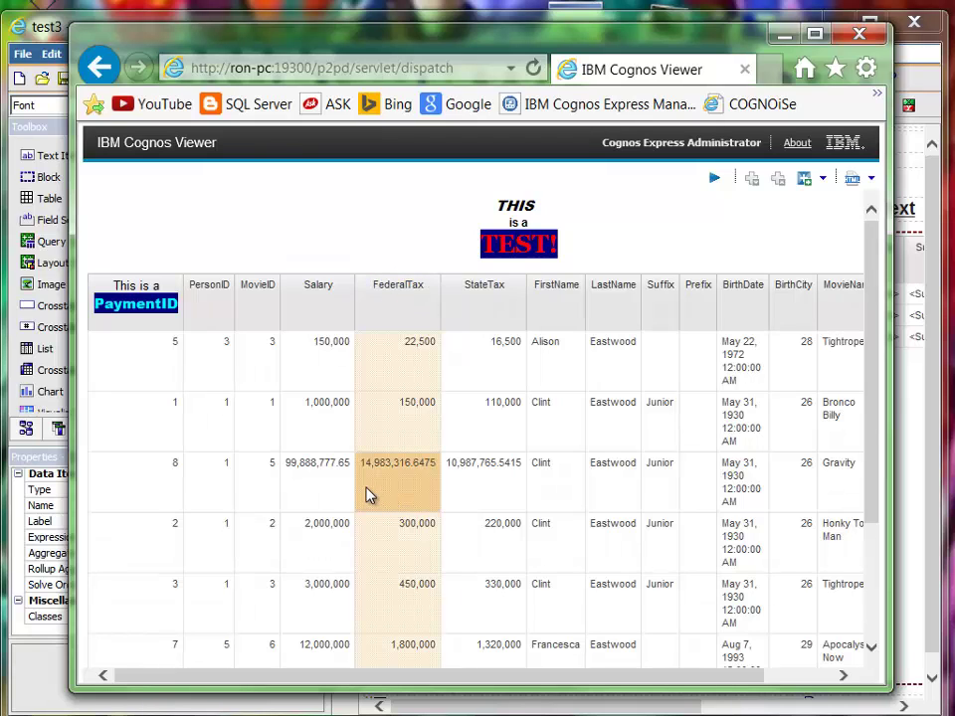
{"action": "left_click", "coordinate": [323, 503]}
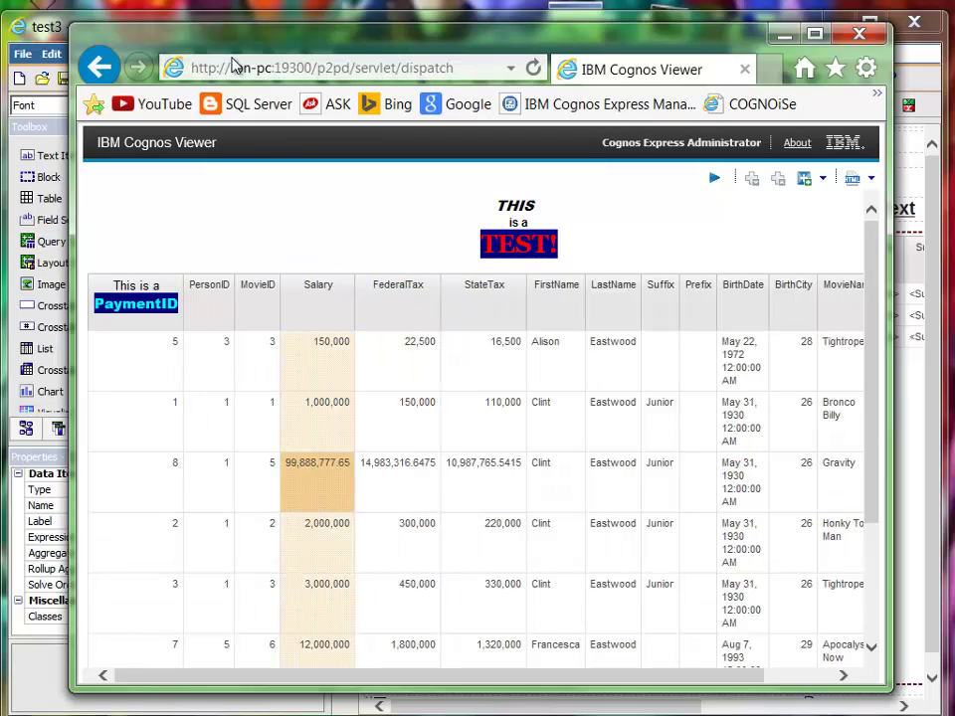
{"action": "left_click_drag", "start_coordinate": [236, 64], "coordinate": [954, 82]}
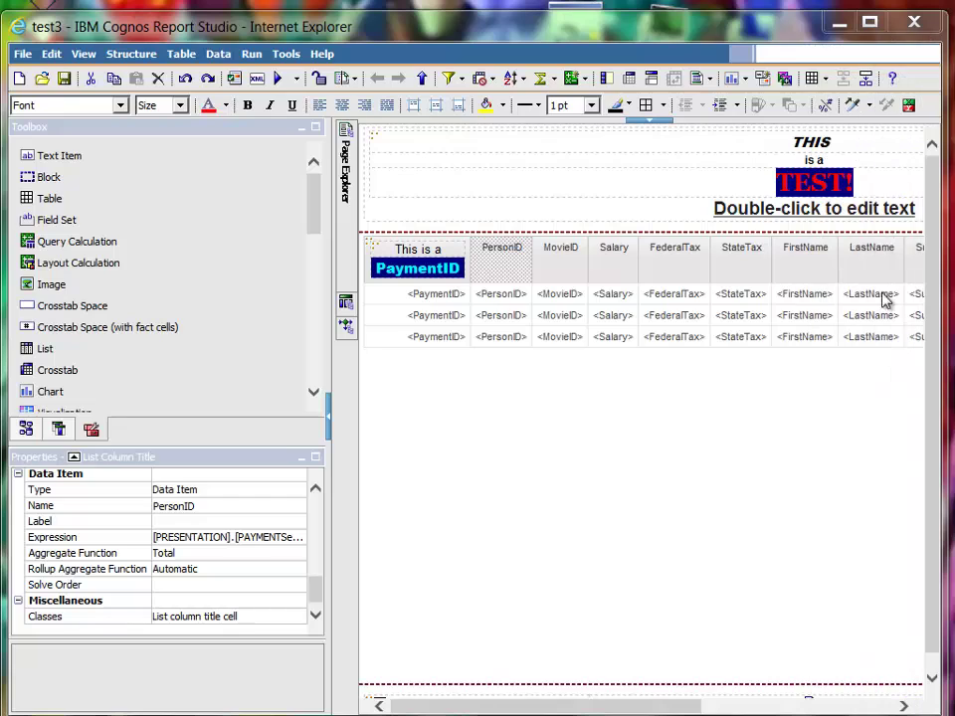
Step: Unlock the layout, select the FederalTax data cells and find their Size & Overflow property
{"action": "left_click", "coordinate": [319, 79]}
{"action": "left_click", "coordinate": [319, 80]}
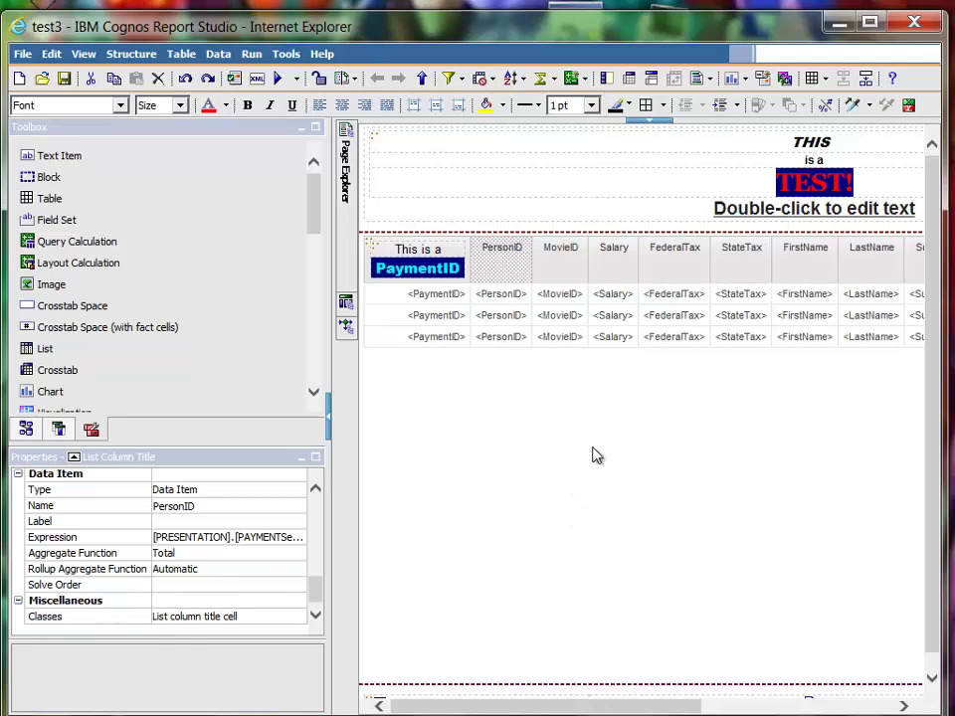
{"action": "left_click", "coordinate": [680, 321]}
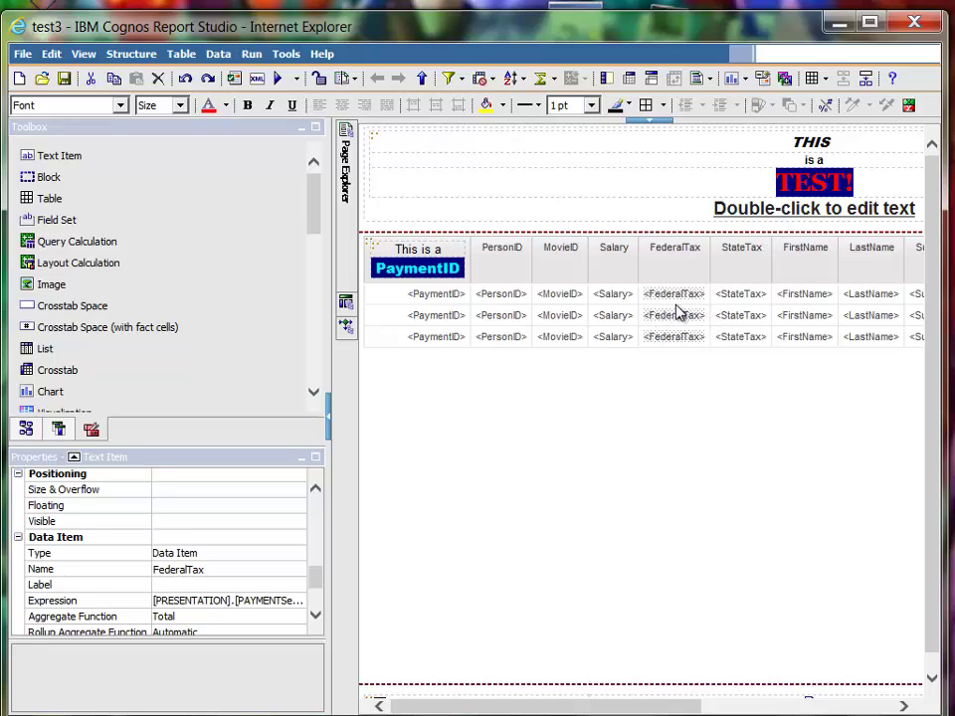
{"action": "left_click", "coordinate": [317, 601]}
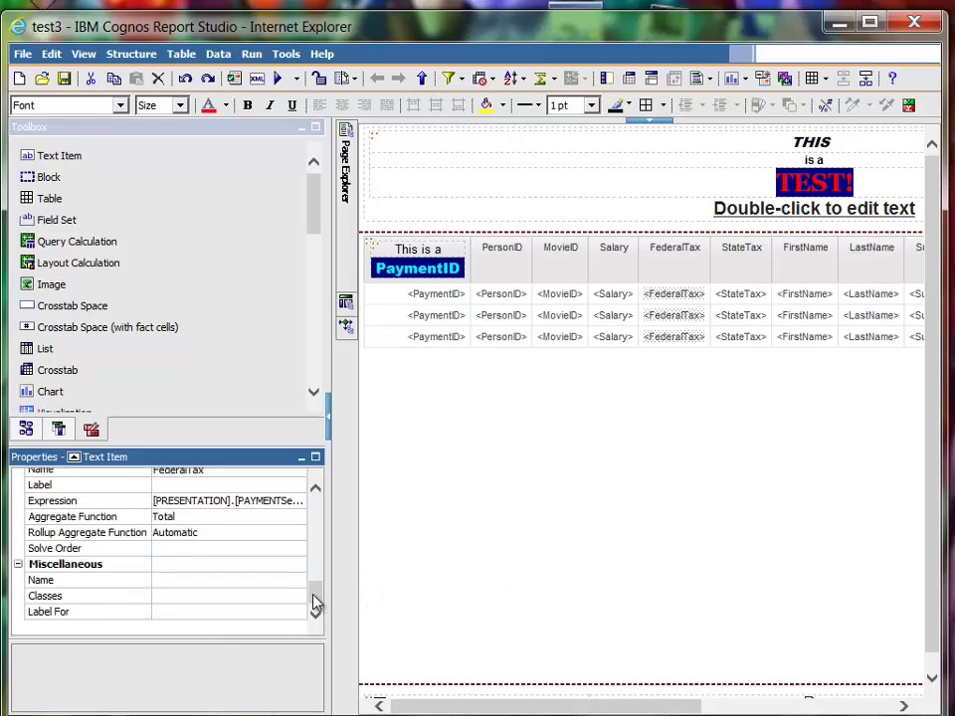
{"action": "left_click_drag", "start_coordinate": [315, 602], "coordinate": [318, 584]}
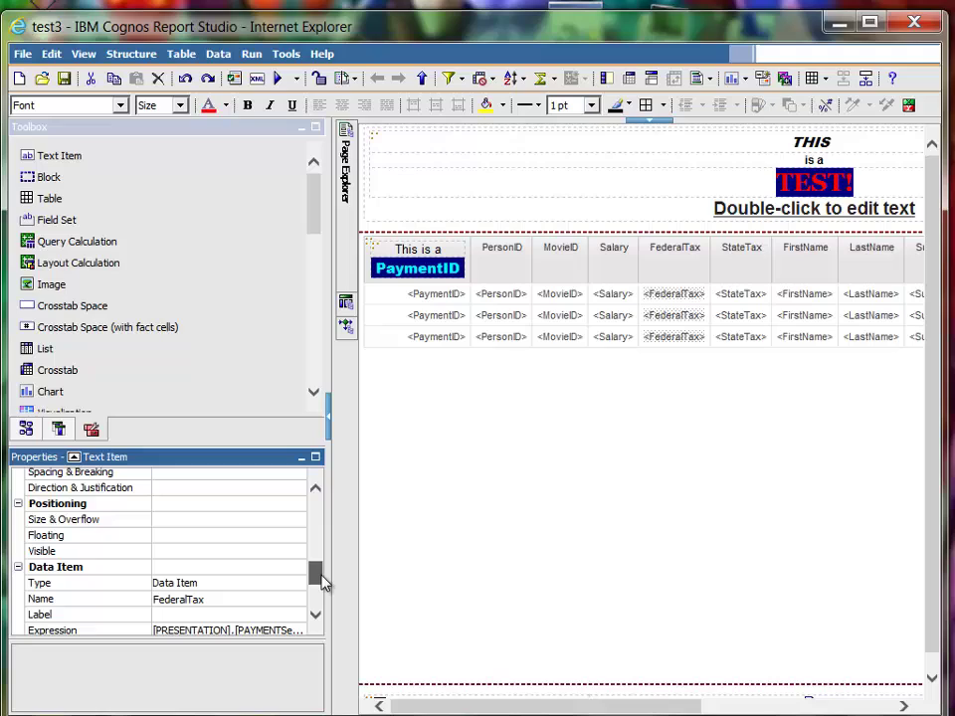
{"action": "left_click", "coordinate": [277, 524]}
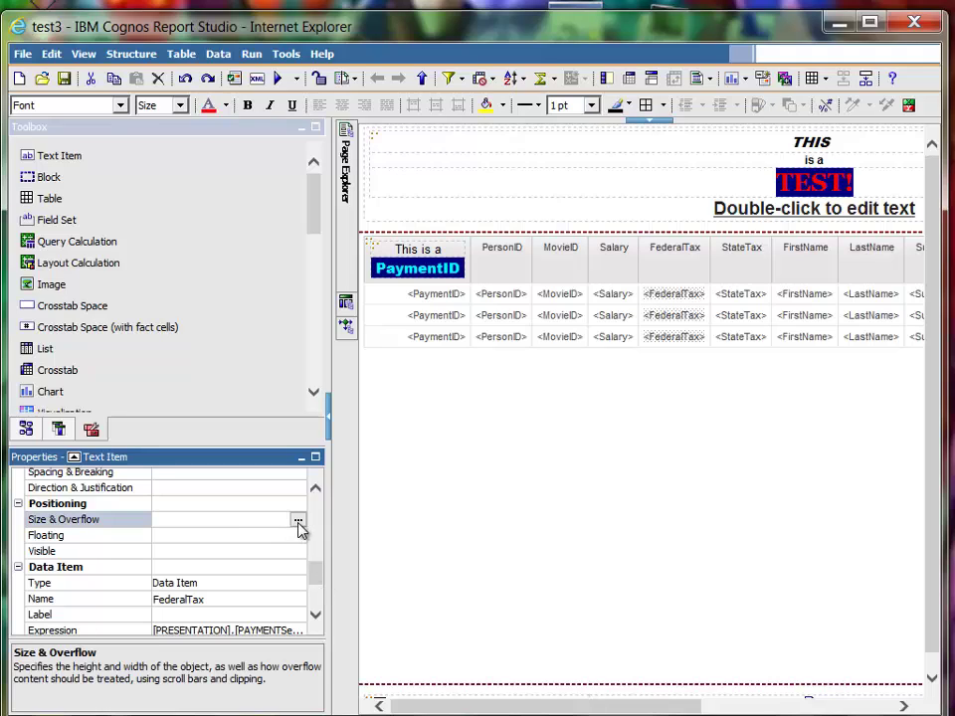
Step: Resize the FederalTax data cells to 5 cm wide by 2 cm high
{"action": "left_click", "coordinate": [297, 520]}
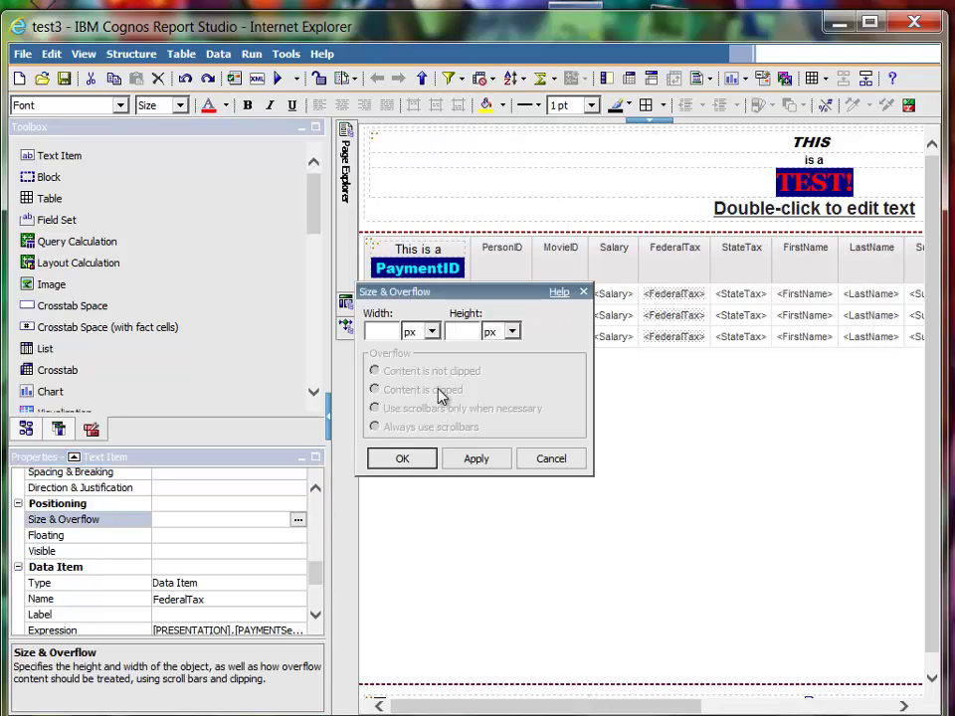
{"action": "left_click", "coordinate": [432, 332]}
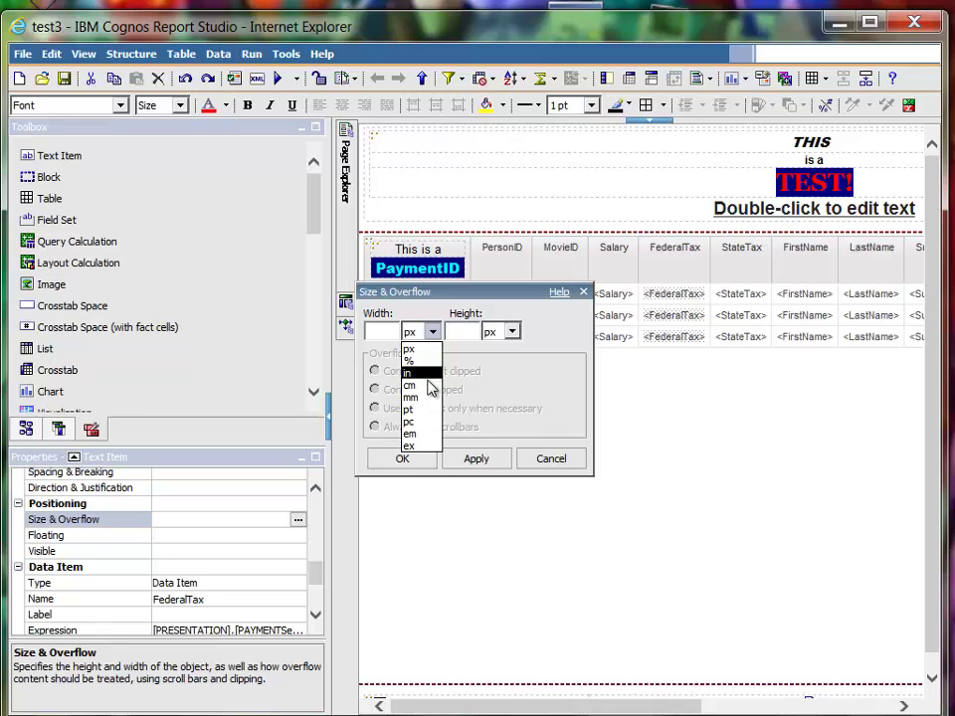
{"action": "left_click", "coordinate": [429, 386]}
{"action": "type", "text": "5"}
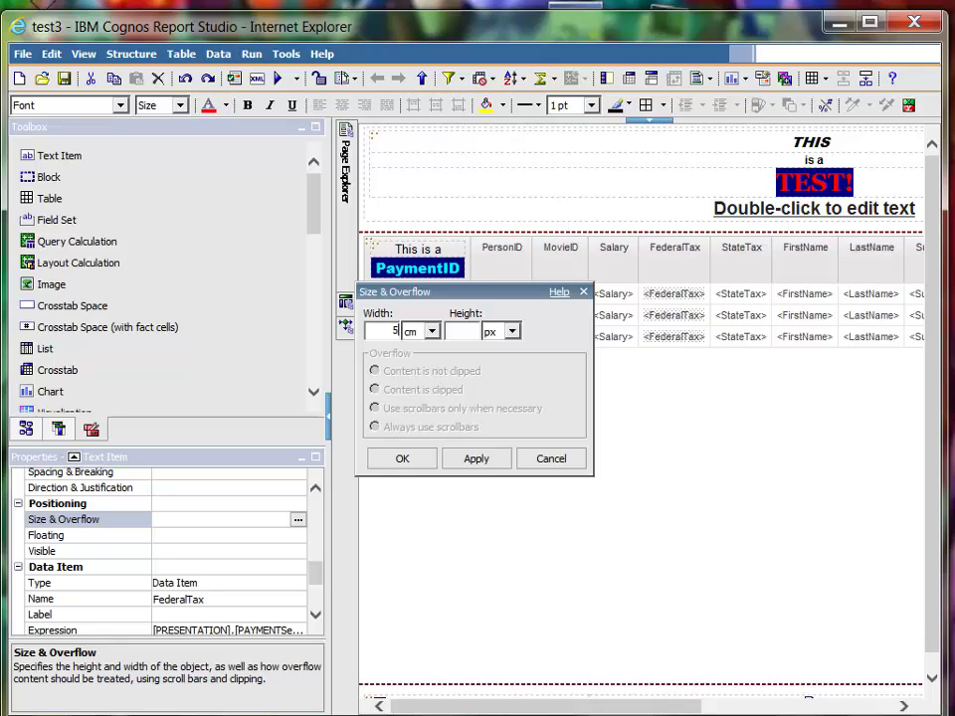
{"action": "left_click", "coordinate": [512, 331]}
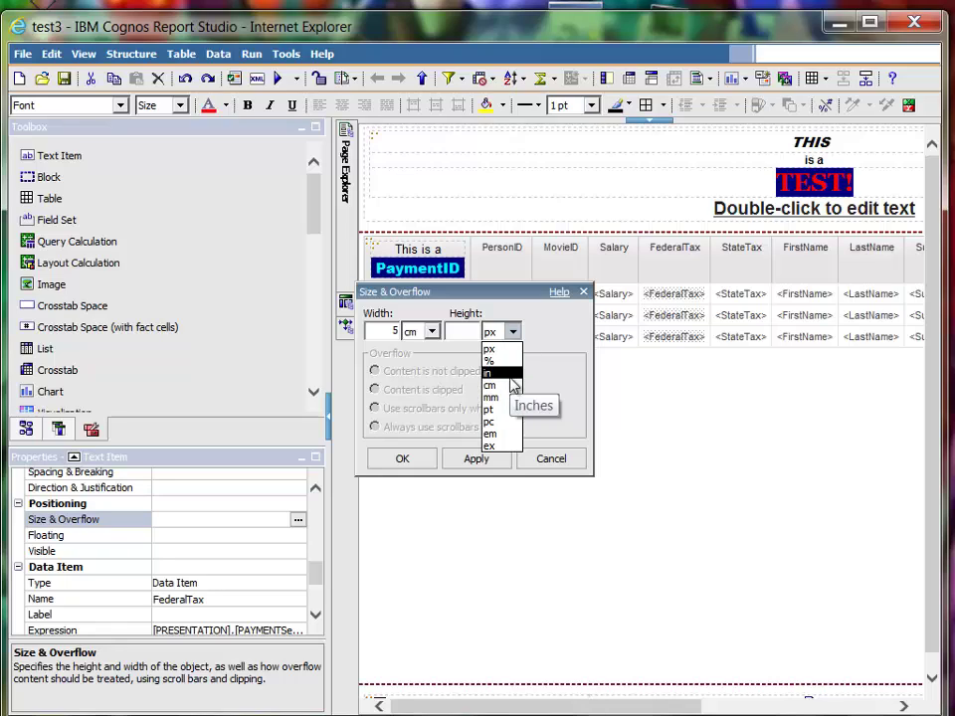
{"action": "left_click", "coordinate": [511, 385]}
{"action": "left_click", "coordinate": [474, 335]}
{"action": "type", "text": "2"}
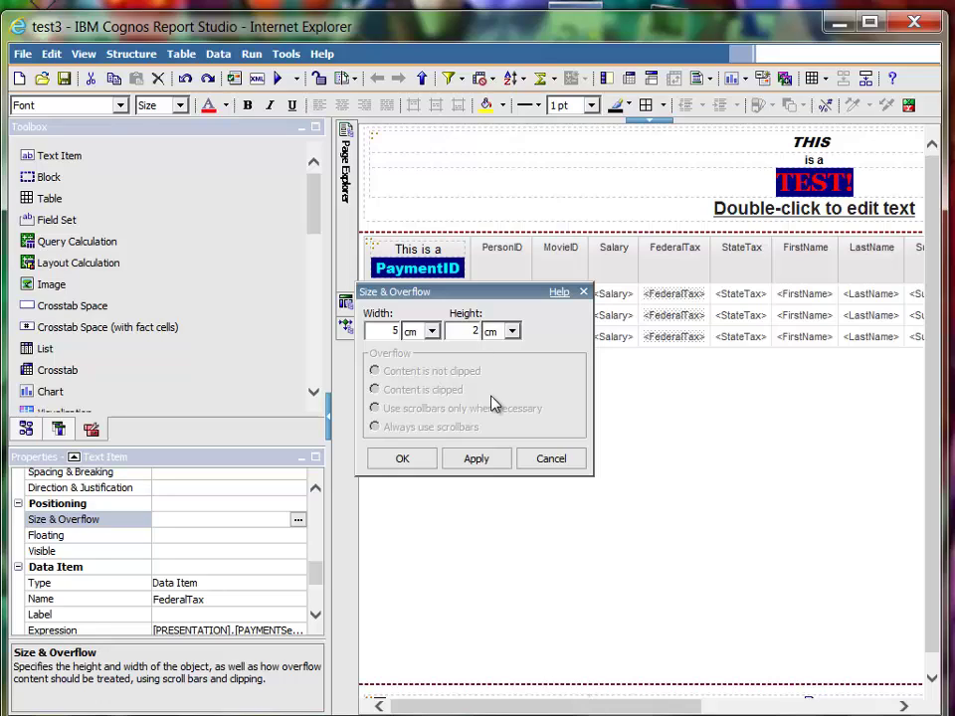
{"action": "left_click", "coordinate": [420, 461]}
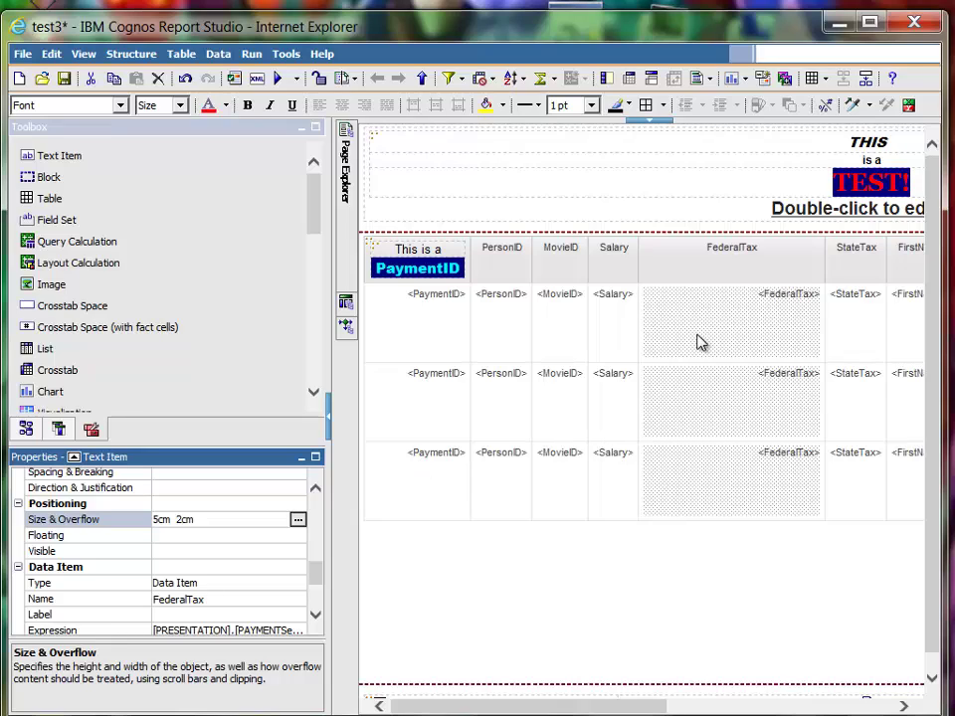
Step: Reduce the FederalTax cell height to 1 cm
{"action": "left_click", "coordinate": [297, 519]}
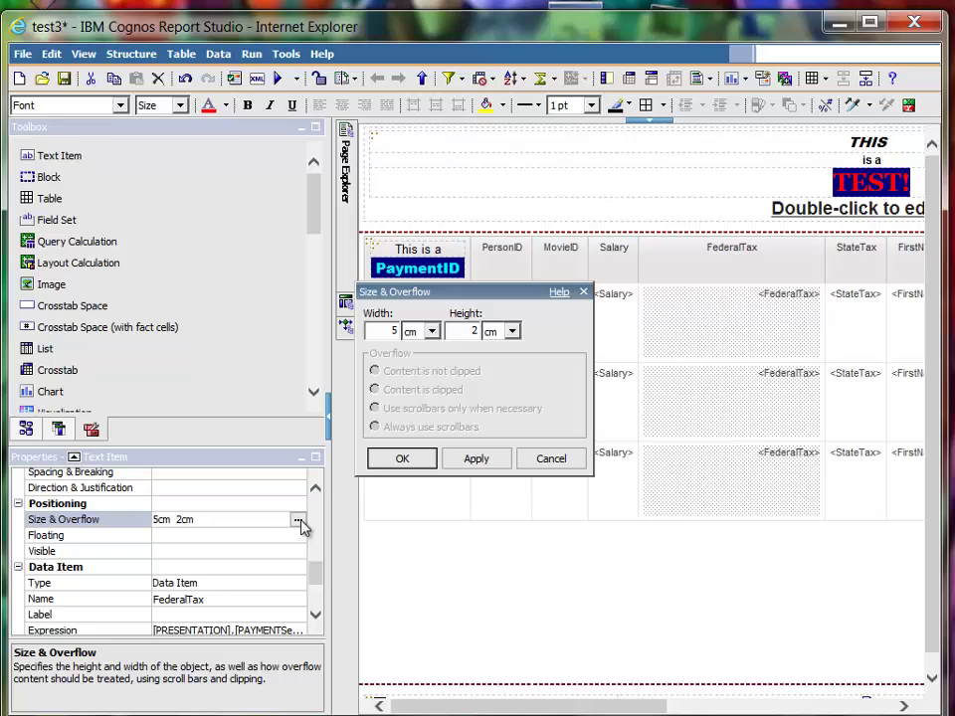
{"action": "double_click", "coordinate": [473, 330]}
{"action": "type", "text": "1"}
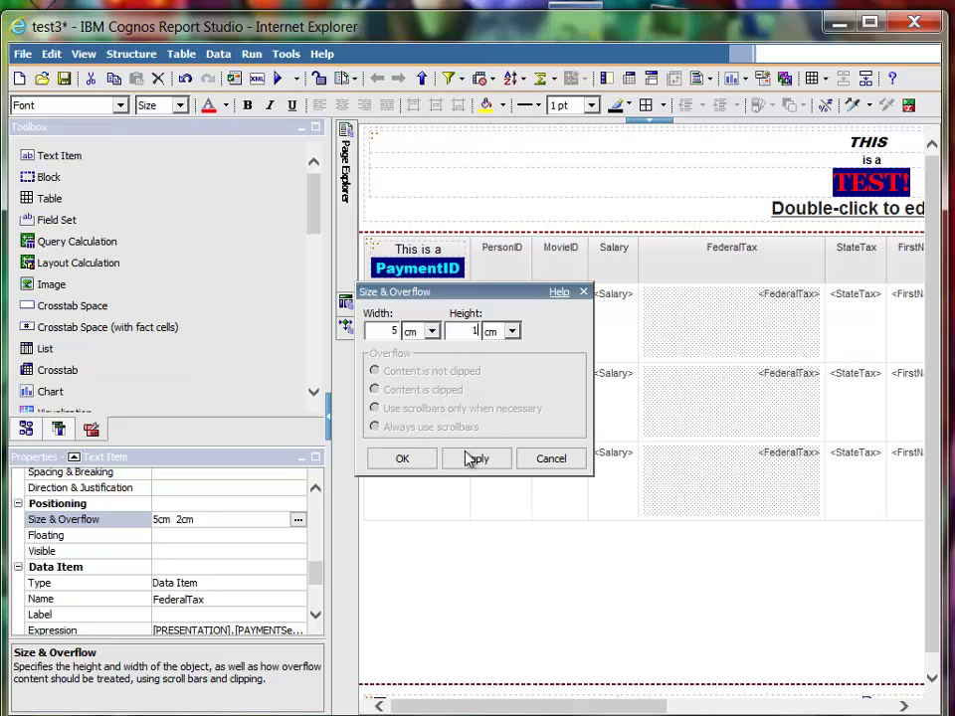
{"action": "left_click", "coordinate": [418, 463]}
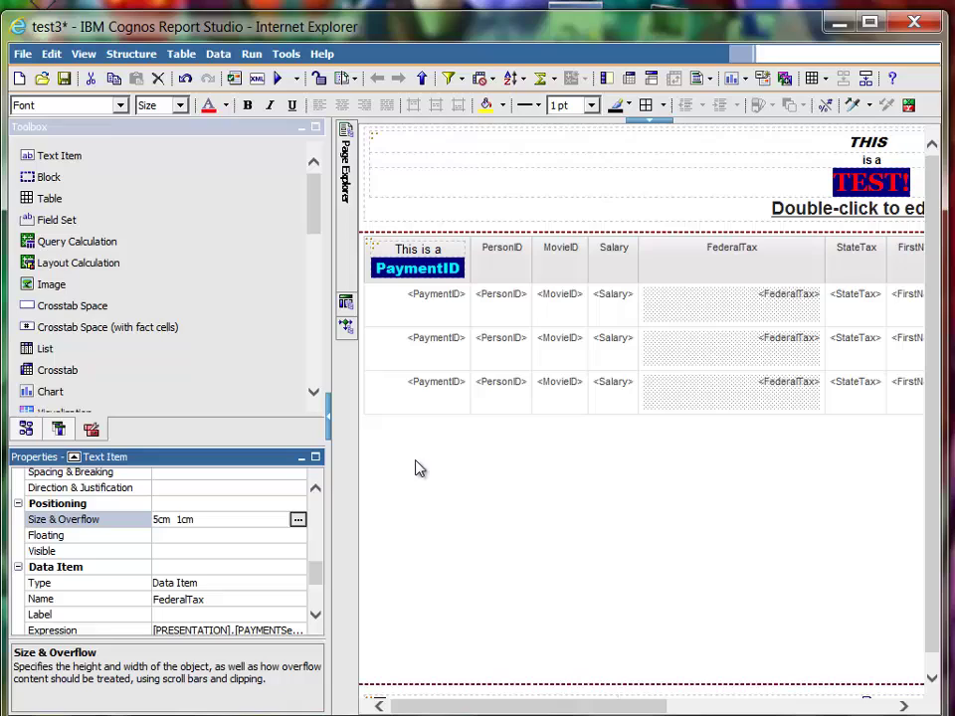
Step: Enter 2.54 as the new FederalTax cell width
{"action": "left_click", "coordinate": [297, 519]}
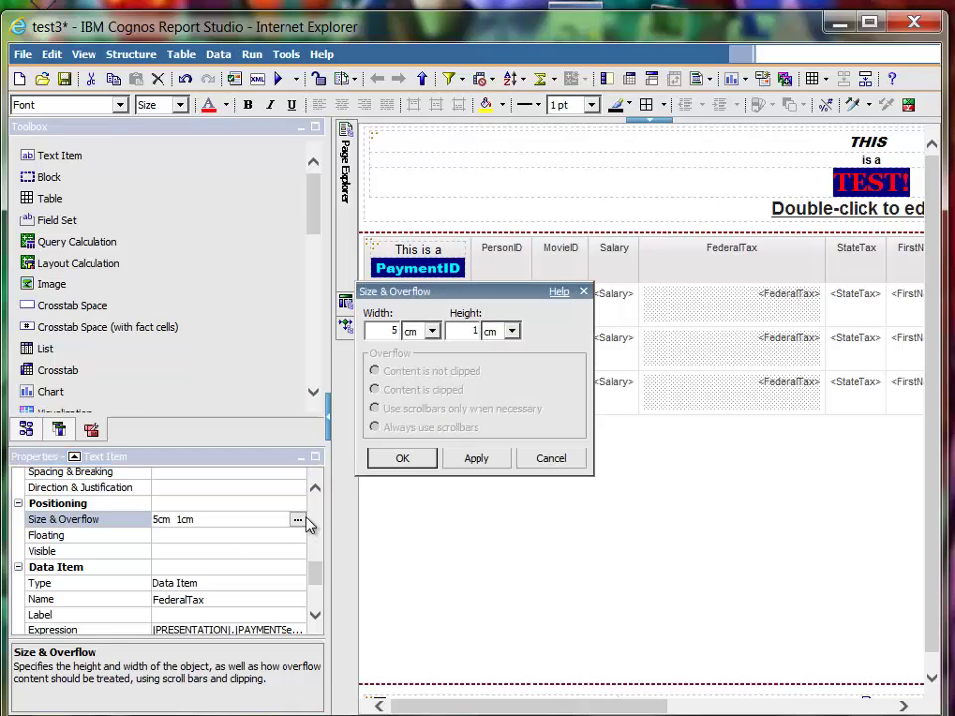
{"action": "double_click", "coordinate": [393, 332]}
{"action": "type", "text": "2"}
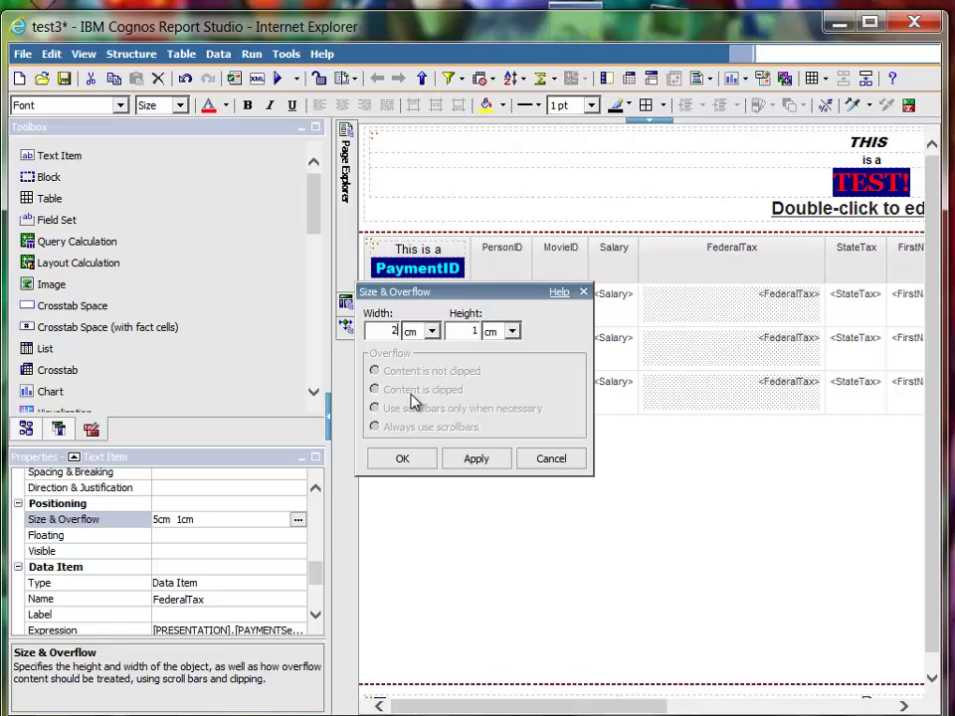
{"action": "type", "text": "."}
{"action": "type", "text": "54"}
Step: Apply the 2.54 cm width, change FederalTax width to 3 cm, and preview the output
{"action": "left_click", "coordinate": [392, 463]}
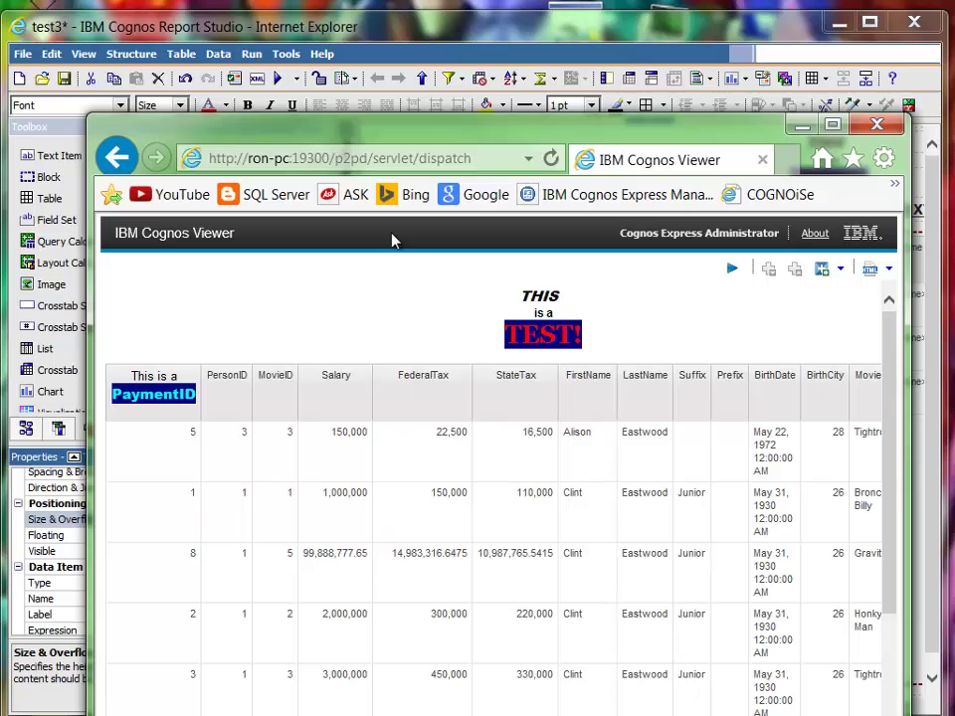
{"action": "left_click_drag", "start_coordinate": [386, 132], "coordinate": [954, 175]}
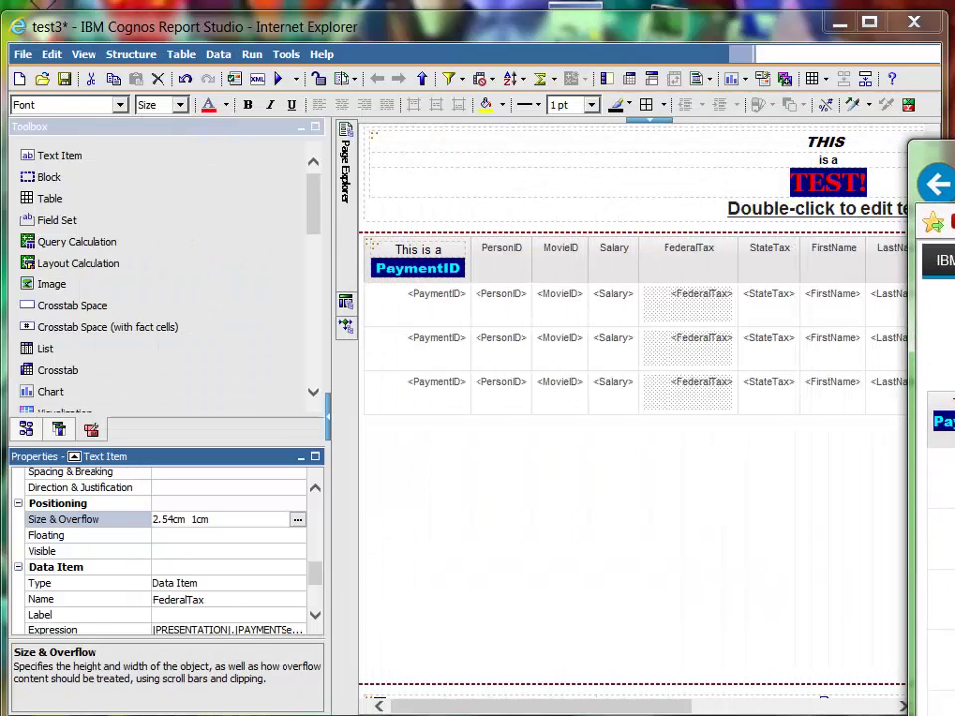
{"action": "left_click", "coordinate": [297, 519]}
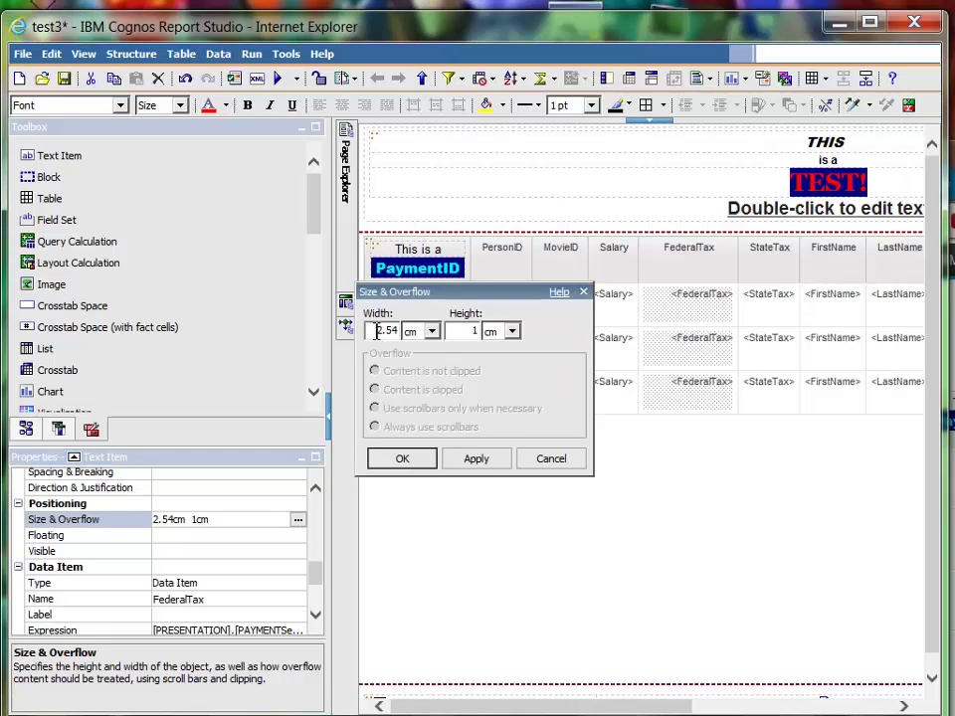
{"action": "left_click_drag", "start_coordinate": [374, 330], "coordinate": [449, 330]}
{"action": "type", "text": "3"}
{"action": "left_click", "coordinate": [388, 461]}
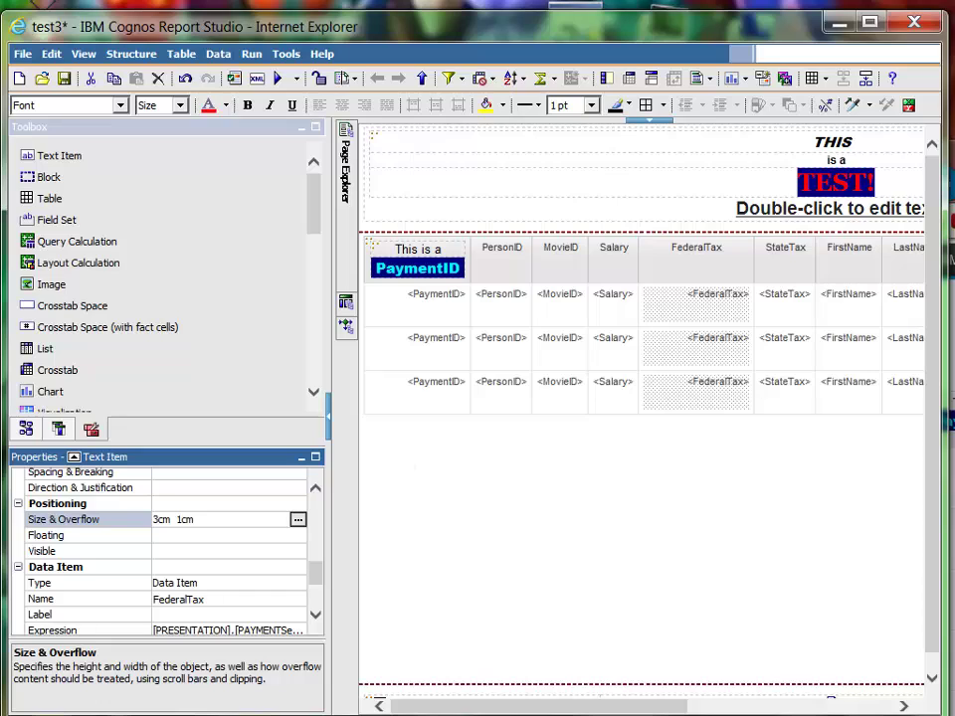
{"action": "left_click", "coordinate": [277, 77]}
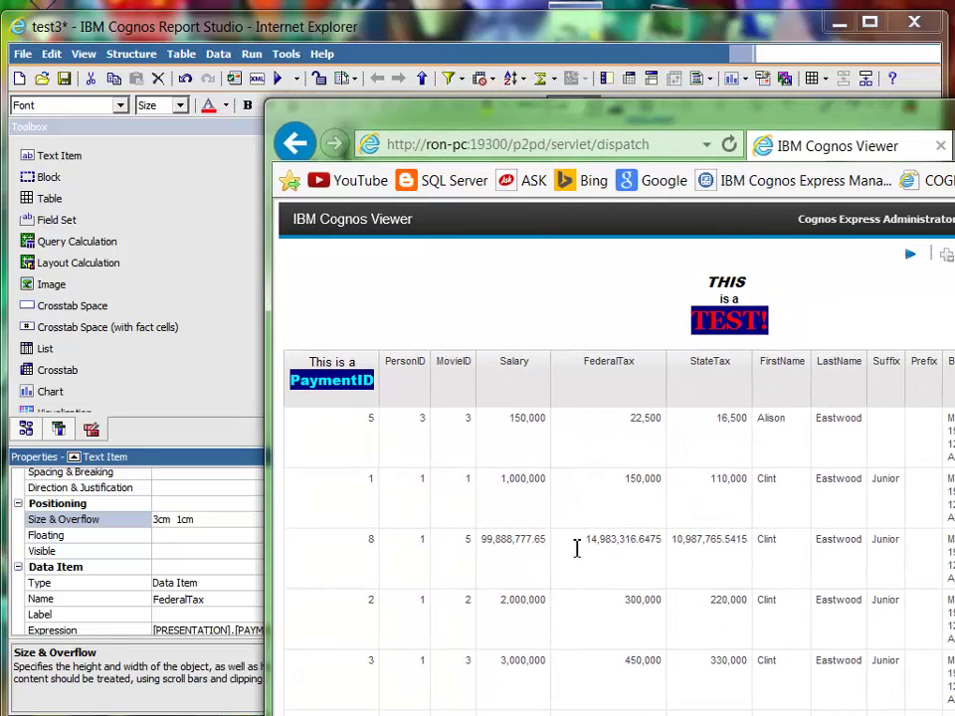
{"action": "left_click", "coordinate": [576, 548]}
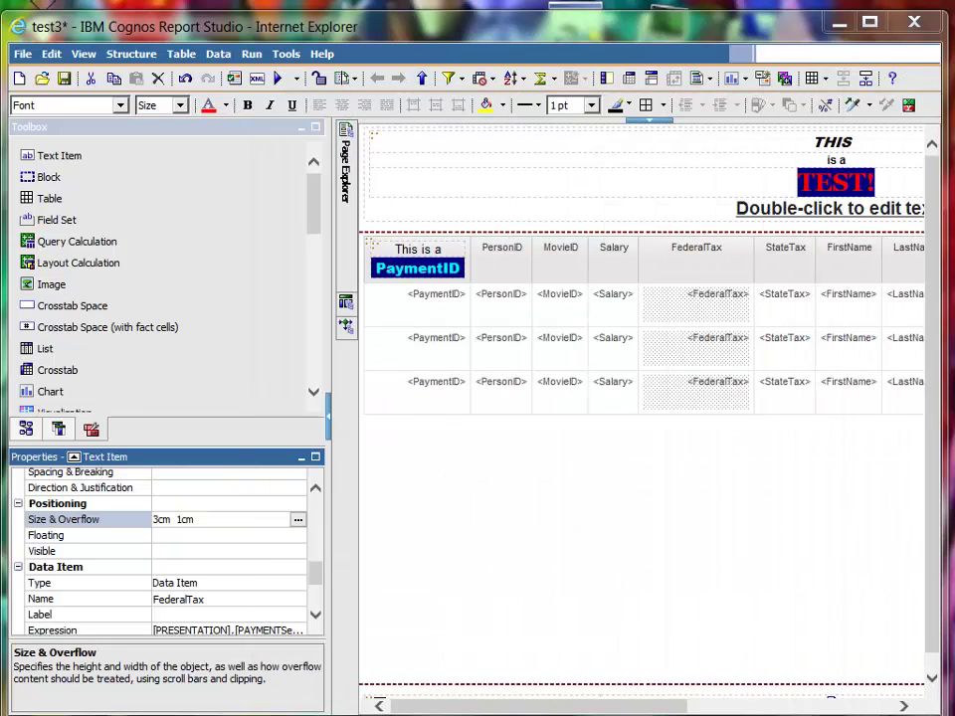
Step: Narrow the FederalTax cells to 1 cm wide and rerun the report
{"action": "left_click", "coordinate": [298, 521]}
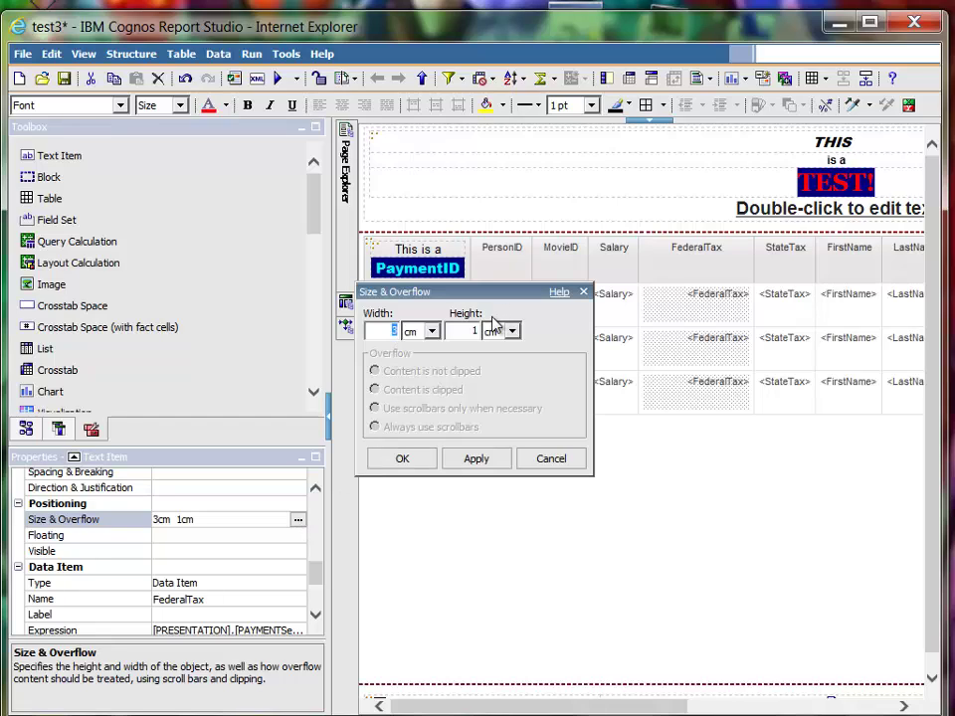
{"action": "type", "text": "1"}
{"action": "left_click", "coordinate": [401, 459]}
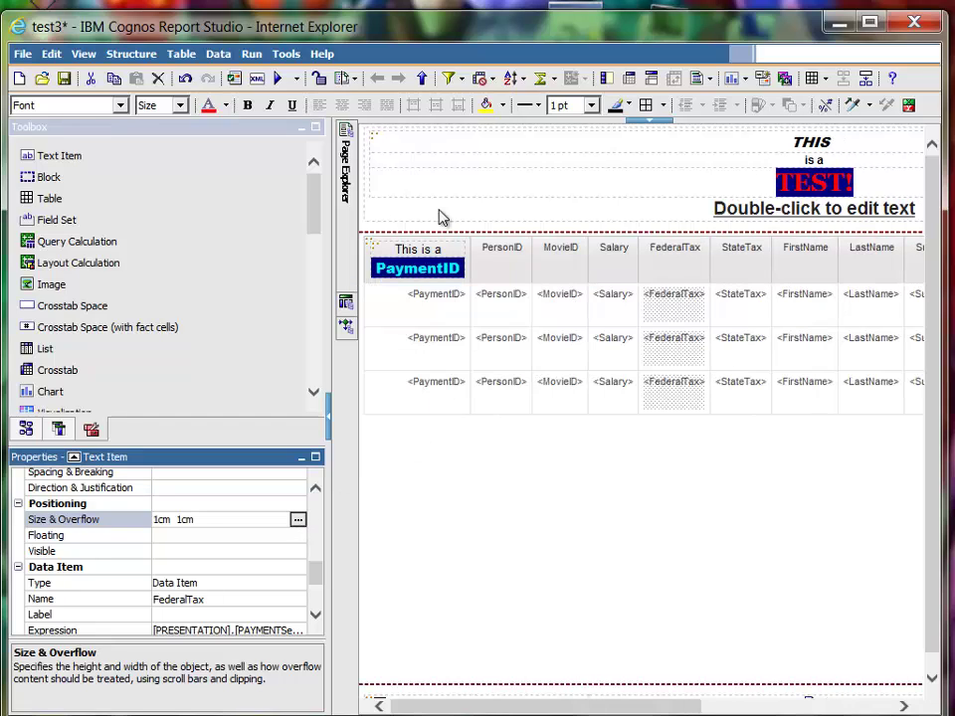
{"action": "left_click", "coordinate": [280, 80]}
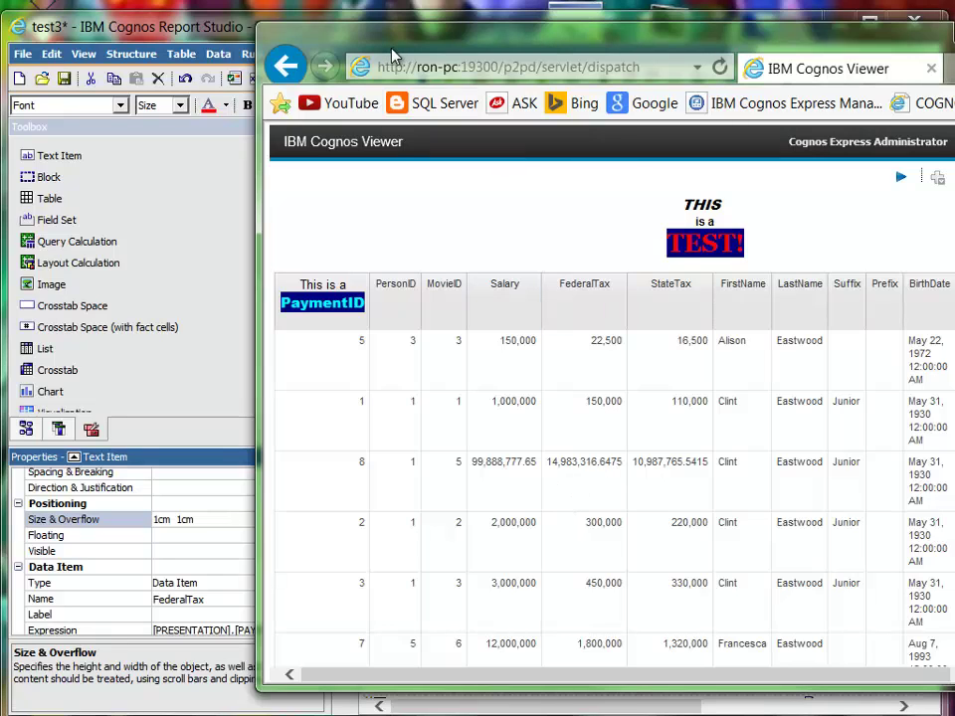
Step: Check Salary 1,000,000, FederalTax 150,000 and StateTax 110,000 in the viewer, then move it aside
{"action": "mouse_move", "coordinate": [391, 57]}
{"action": "left_mouse_down"}
{"action": "mouse_move", "coordinate": [667, 49]}
{"action": "mouse_move", "coordinate": [954, 60]}
{"action": "left_mouse_up"}
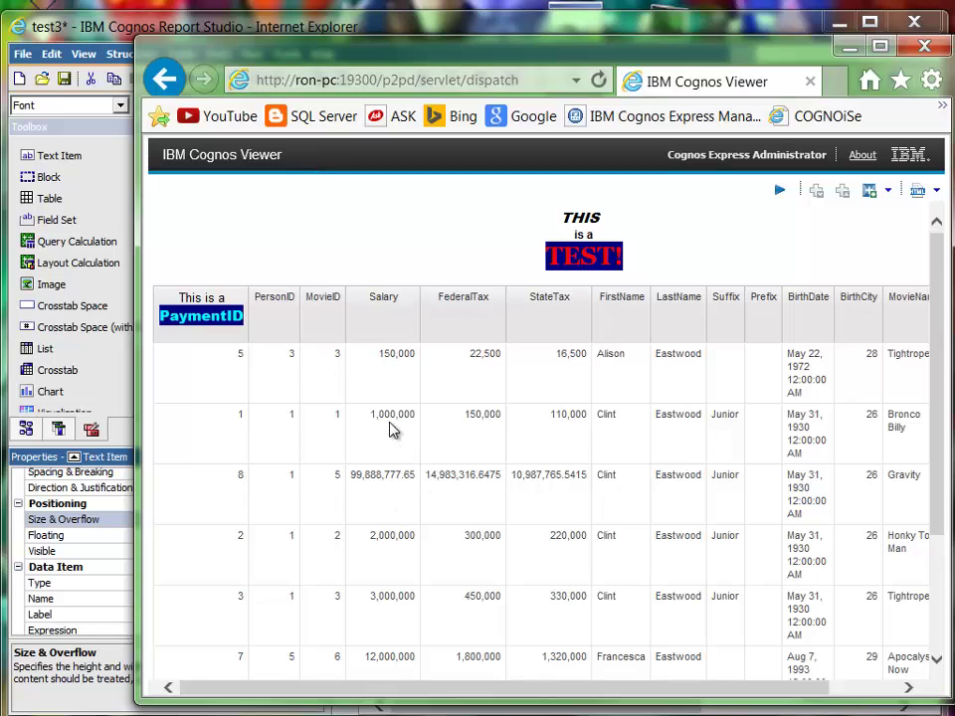
{"action": "left_click", "coordinate": [393, 427]}
{"action": "left_click", "coordinate": [479, 417]}
{"action": "left_click", "coordinate": [565, 419]}
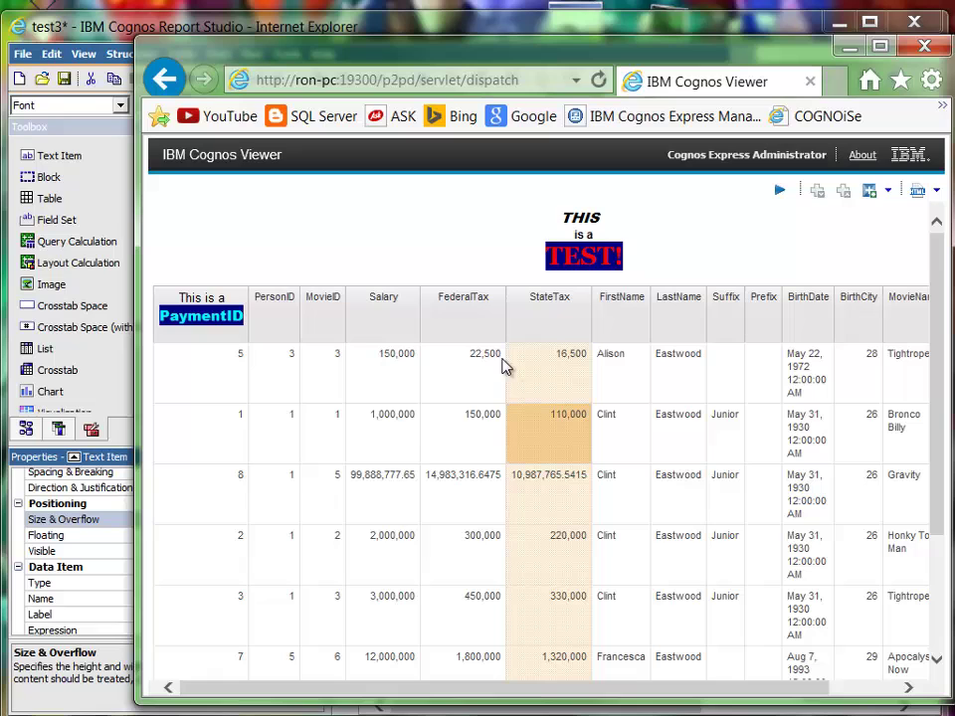
{"action": "left_click_drag", "start_coordinate": [257, 64], "coordinate": [949, 59]}
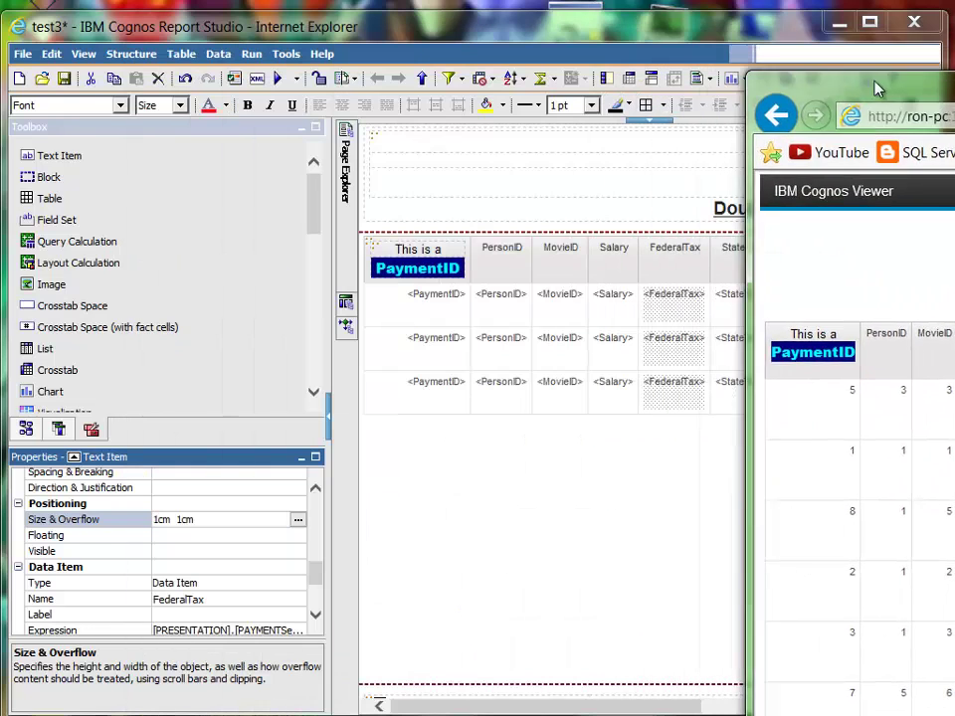
Step: Select the MovieID column and group the list by it, then start moving PaymentID
{"action": "left_click", "coordinate": [559, 381]}
{"action": "left_click", "coordinate": [614, 370]}
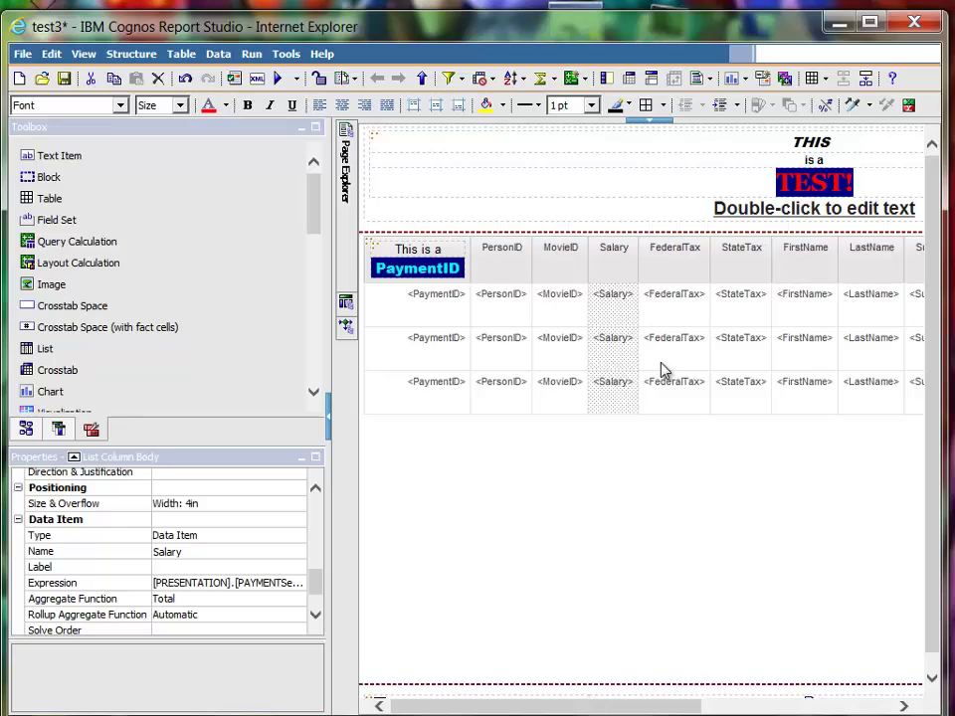
{"action": "left_click", "coordinate": [666, 370]}
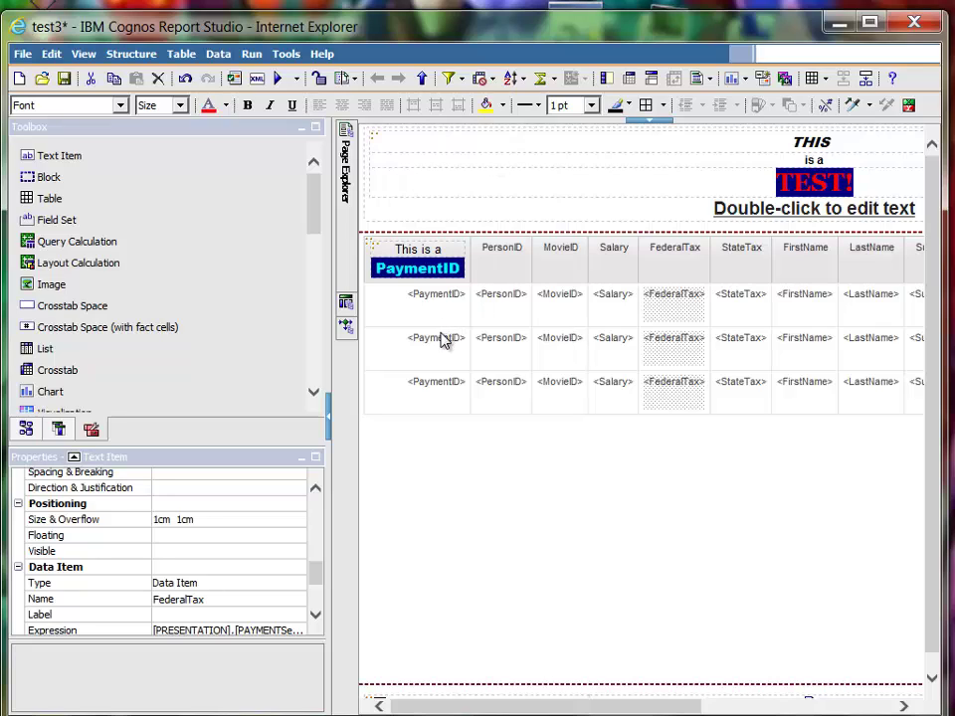
{"action": "left_click", "coordinate": [553, 324]}
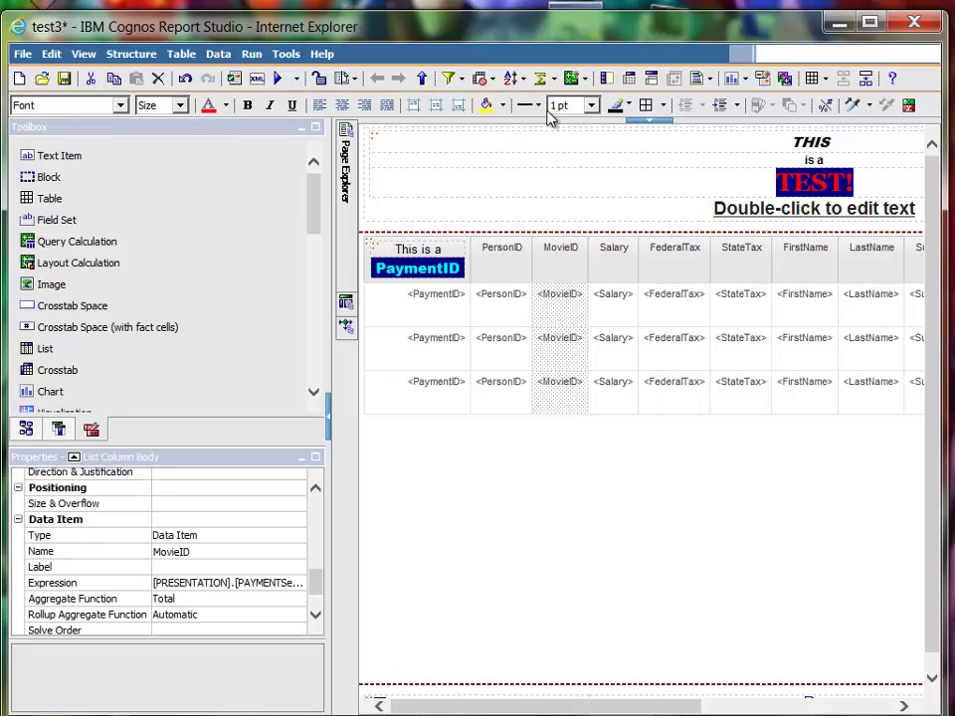
{"action": "left_click", "coordinate": [608, 82]}
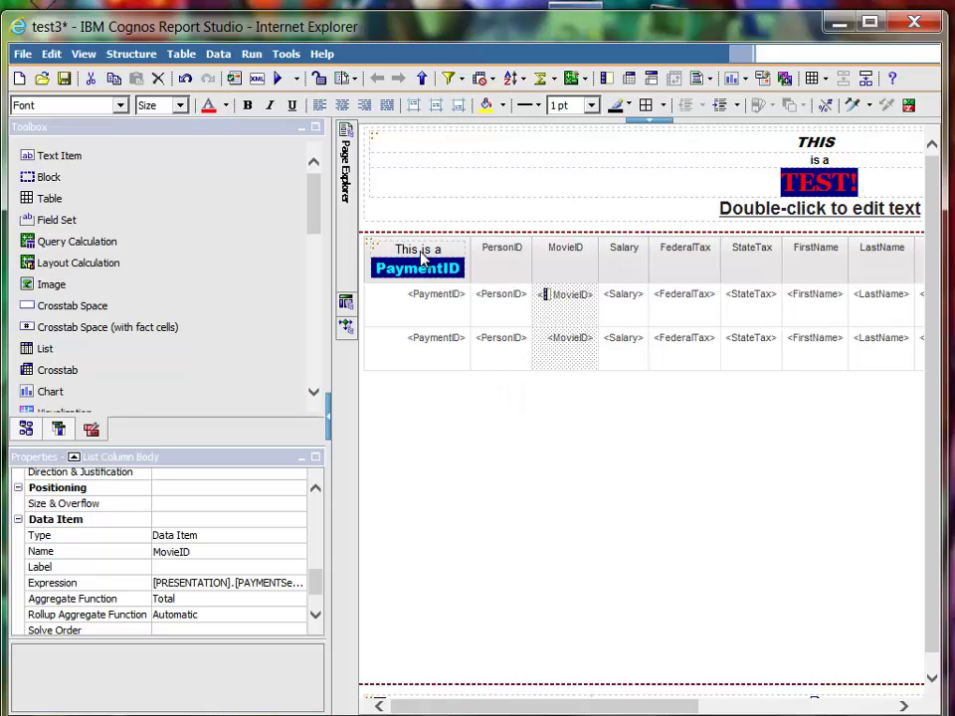
{"action": "left_click", "coordinate": [399, 315]}
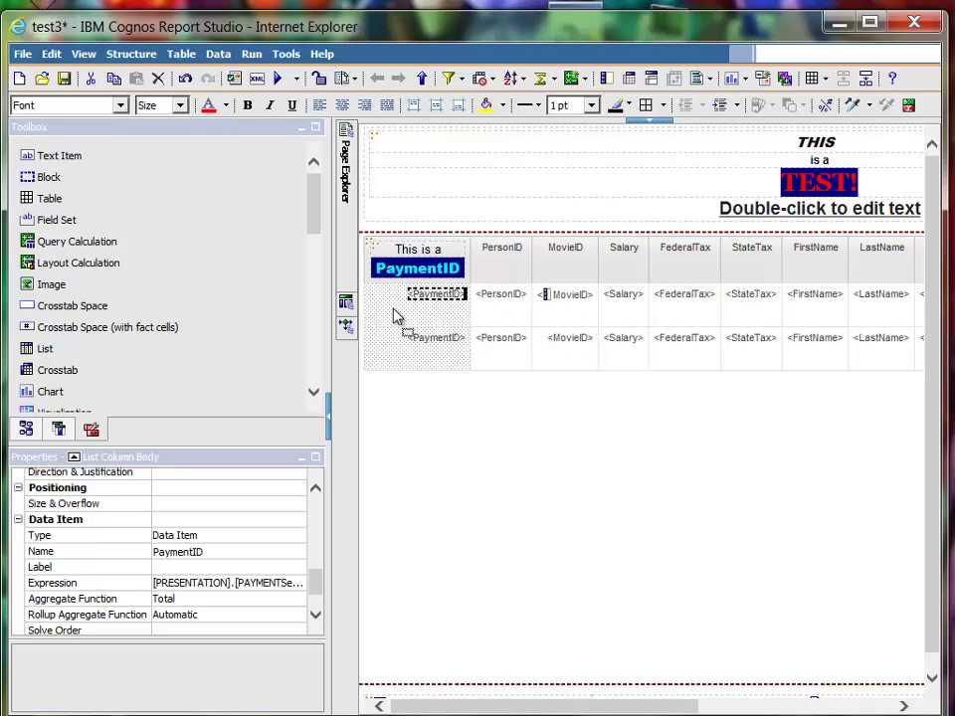
{"action": "left_click_drag", "start_coordinate": [469, 320], "coordinate": [383, 315]}
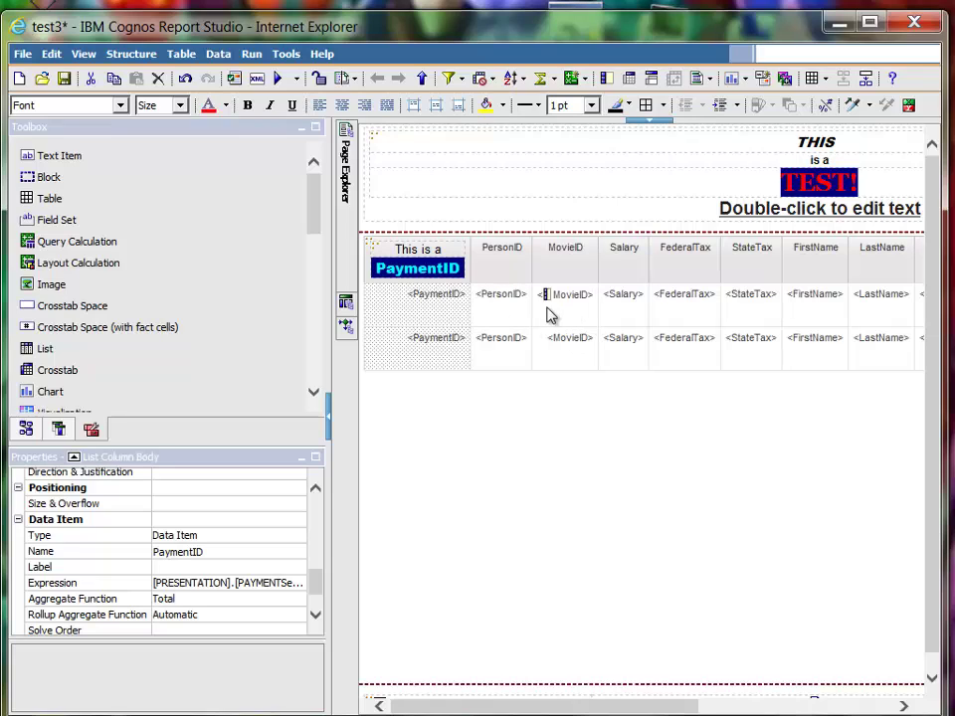
Step: Lock the layout and drag PaymentID, then PersonID, to follow MovieID
{"action": "left_click", "coordinate": [319, 79]}
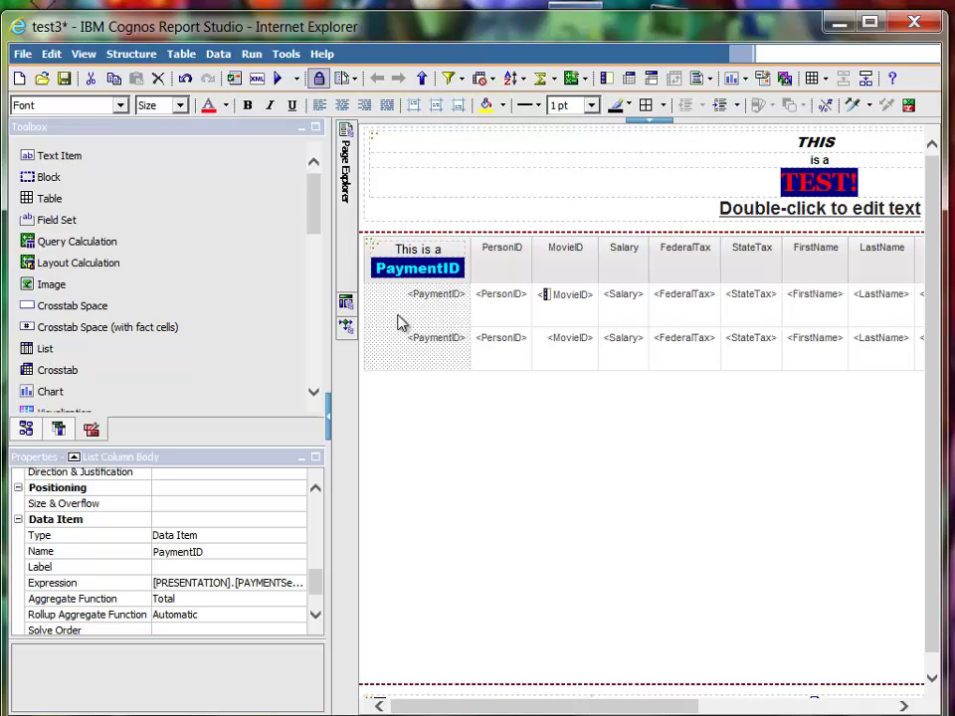
{"action": "left_click_drag", "start_coordinate": [398, 321], "coordinate": [576, 324]}
{"action": "left_click", "coordinate": [411, 324]}
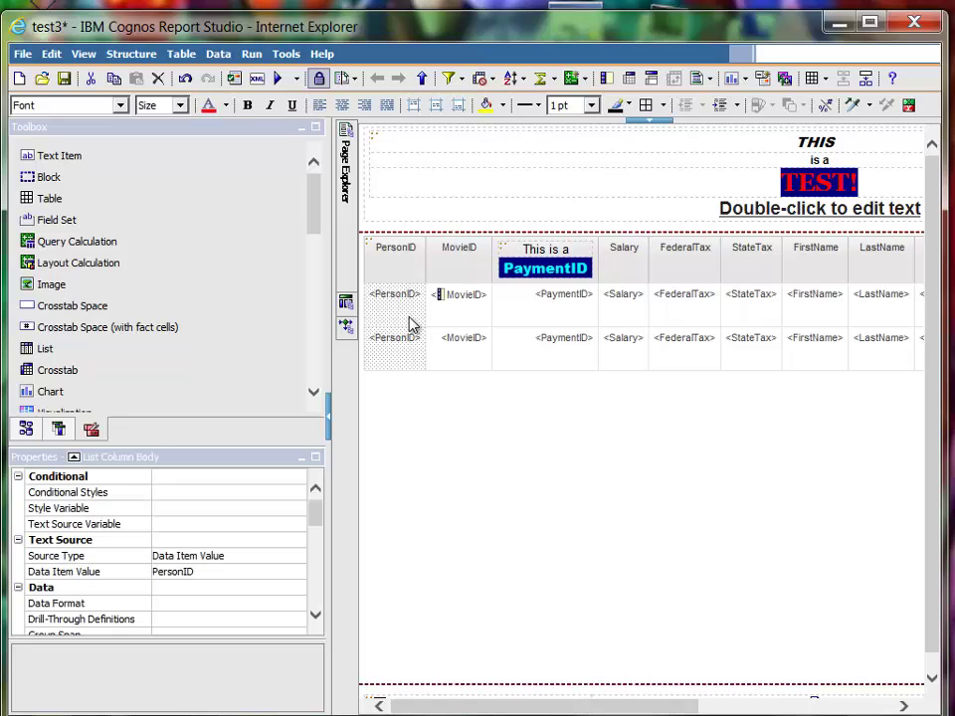
{"action": "left_click_drag", "start_coordinate": [411, 324], "coordinate": [571, 324]}
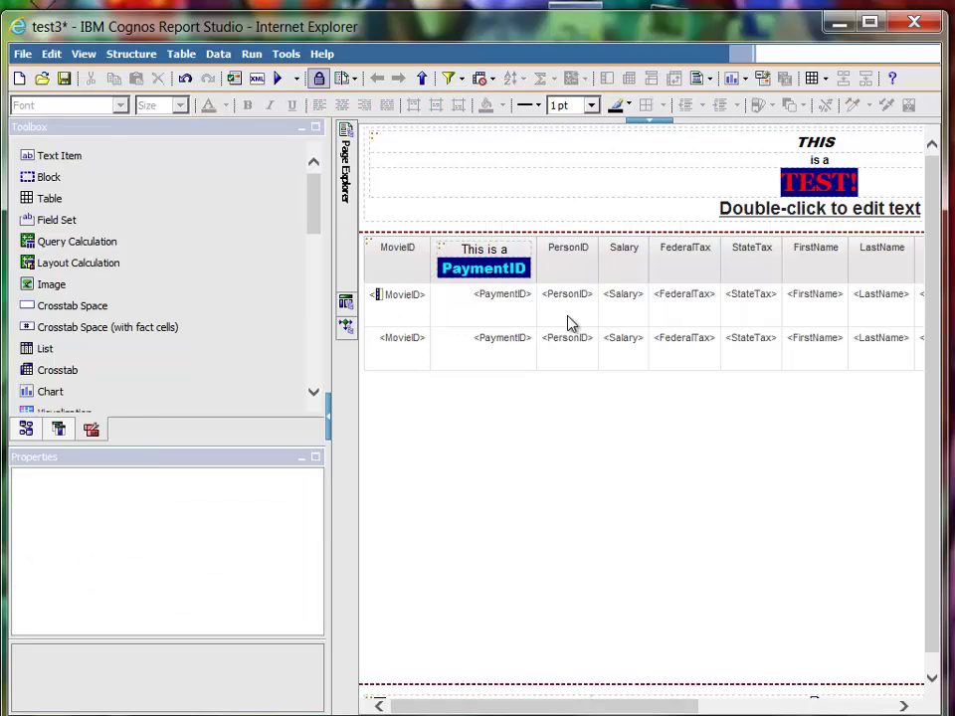
Step: Fill the MovieID column yellow, then select Salary, FederalTax and StateTax together
{"action": "left_click", "coordinate": [403, 314]}
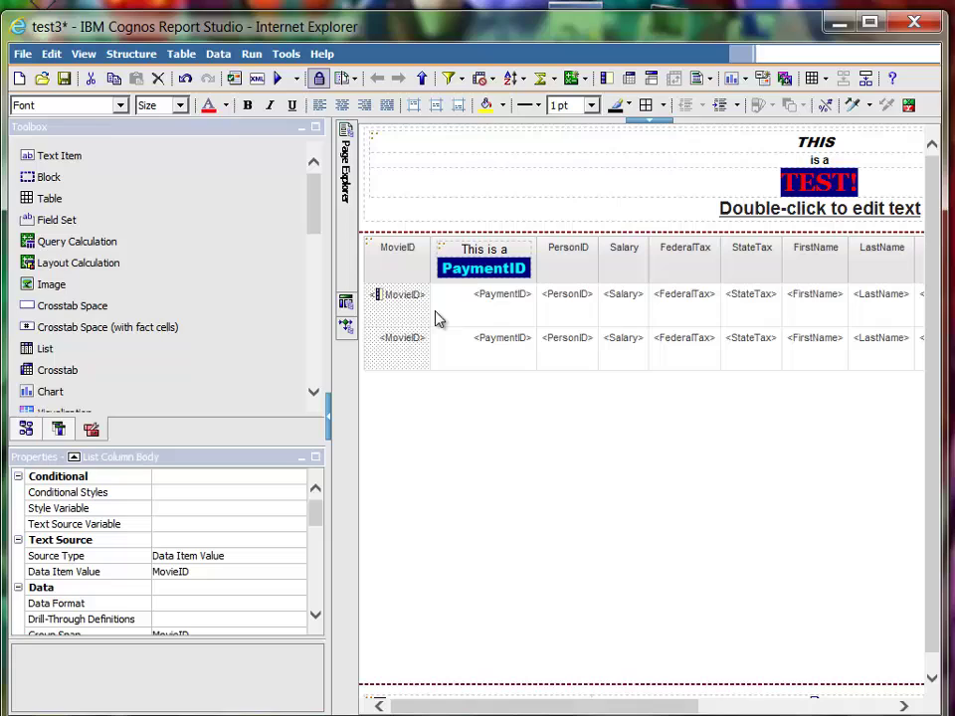
{"action": "left_click", "coordinate": [489, 106]}
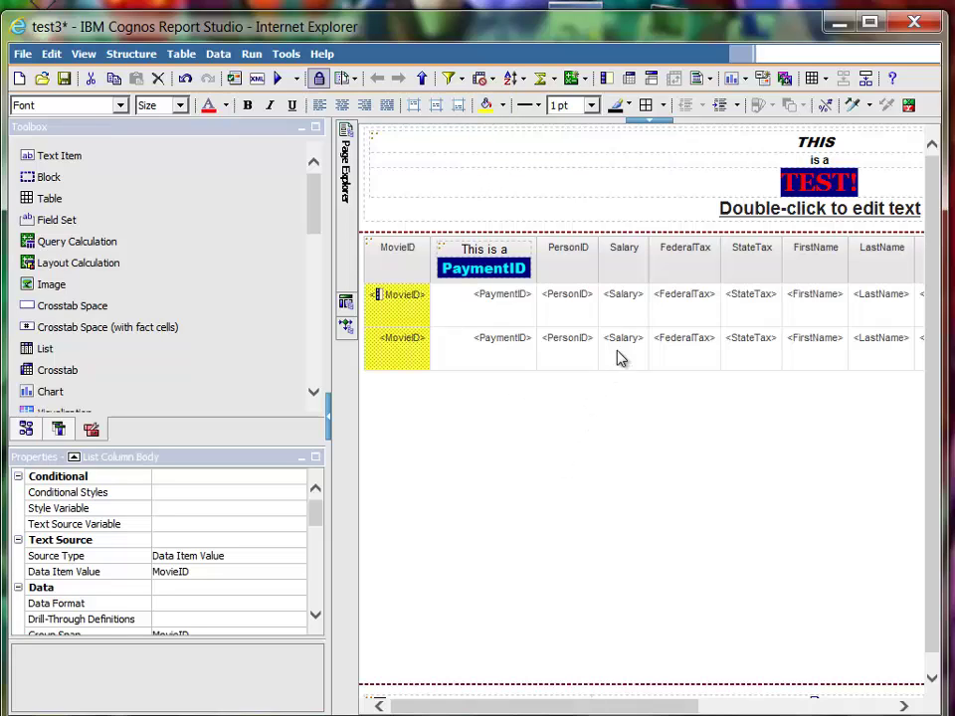
{"action": "left_click", "coordinate": [627, 320]}
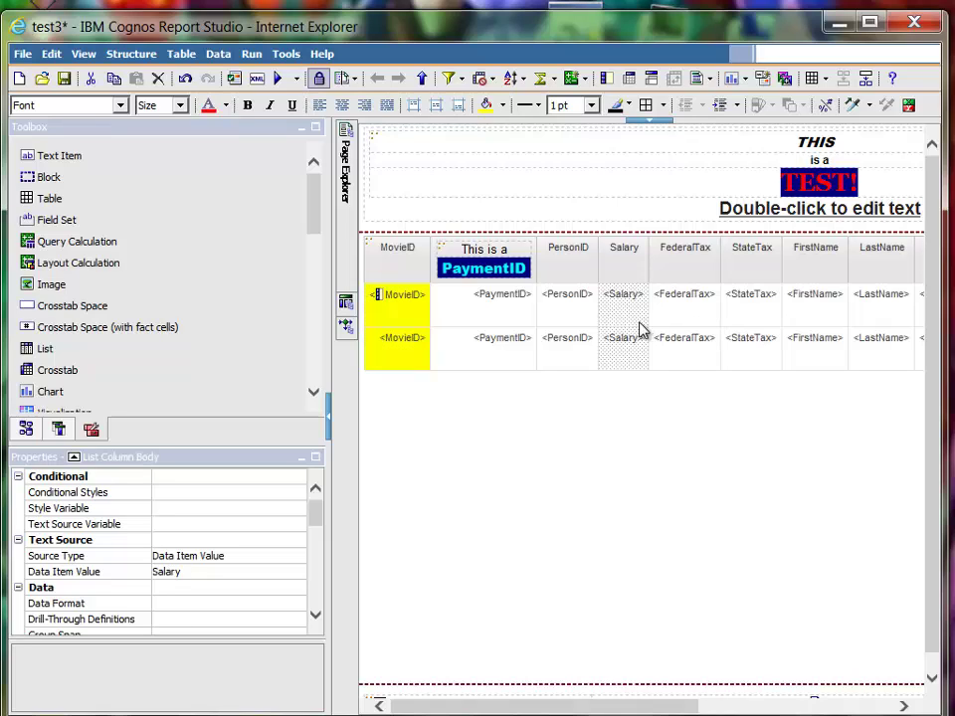
{"action": "left_click", "coordinate": [757, 324], "text": "ctrl"}
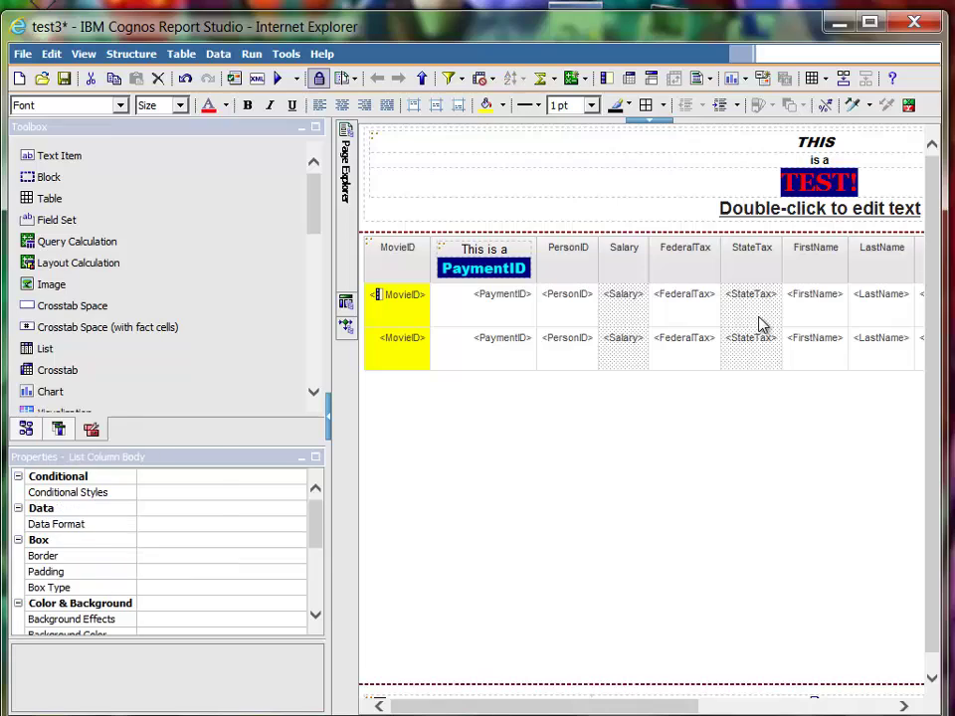
{"action": "left_click", "coordinate": [684, 331], "text": "ctrl"}
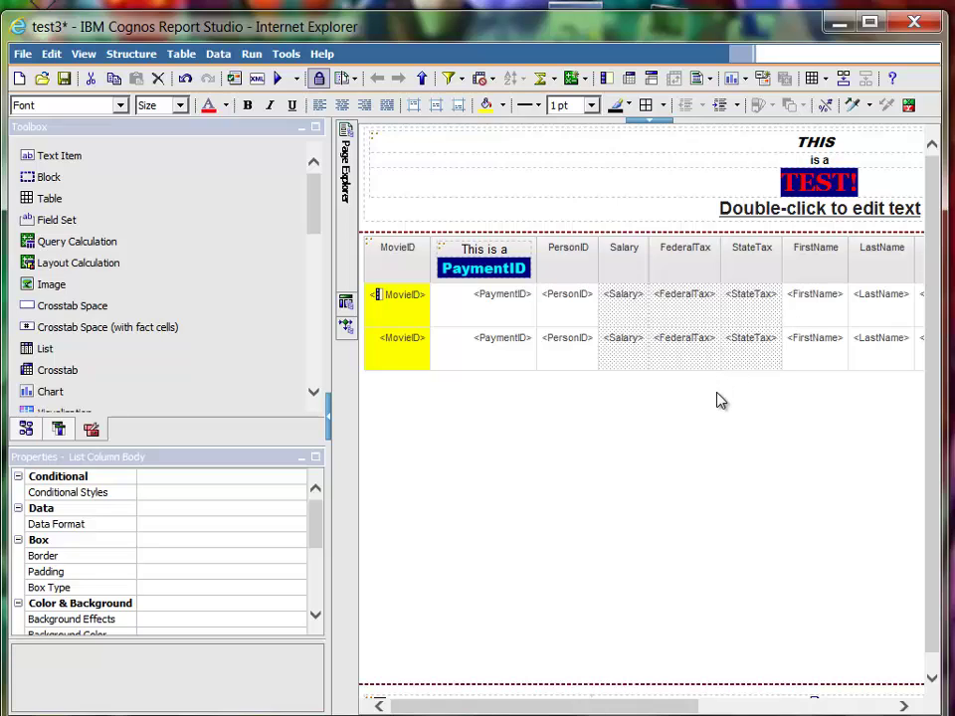
{"action": "left_click", "coordinate": [500, 329]}
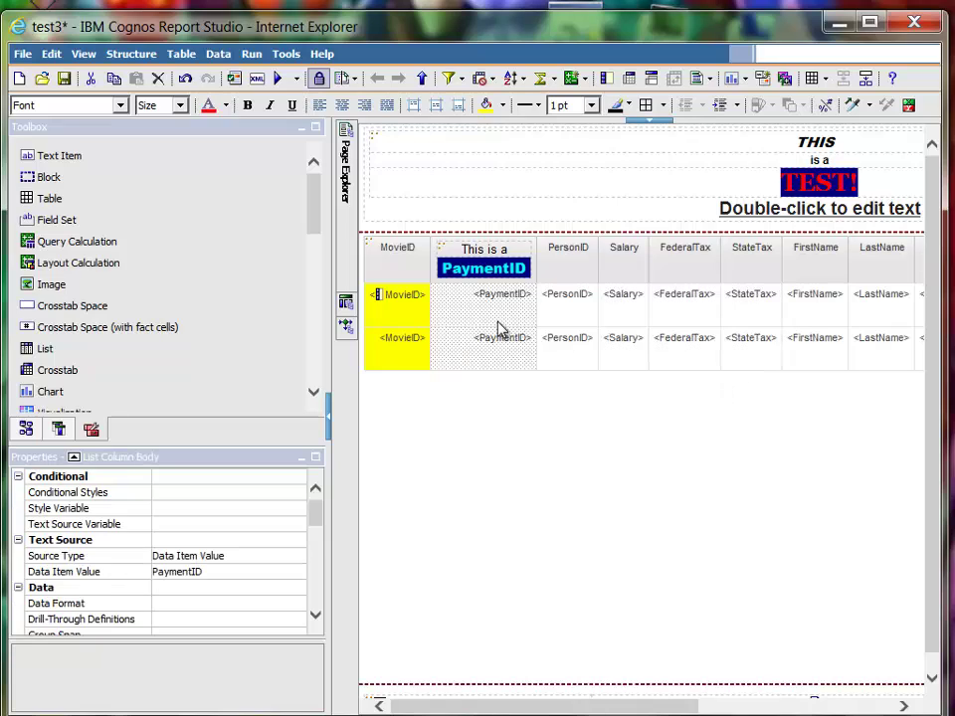
{"action": "left_click", "coordinate": [624, 320]}
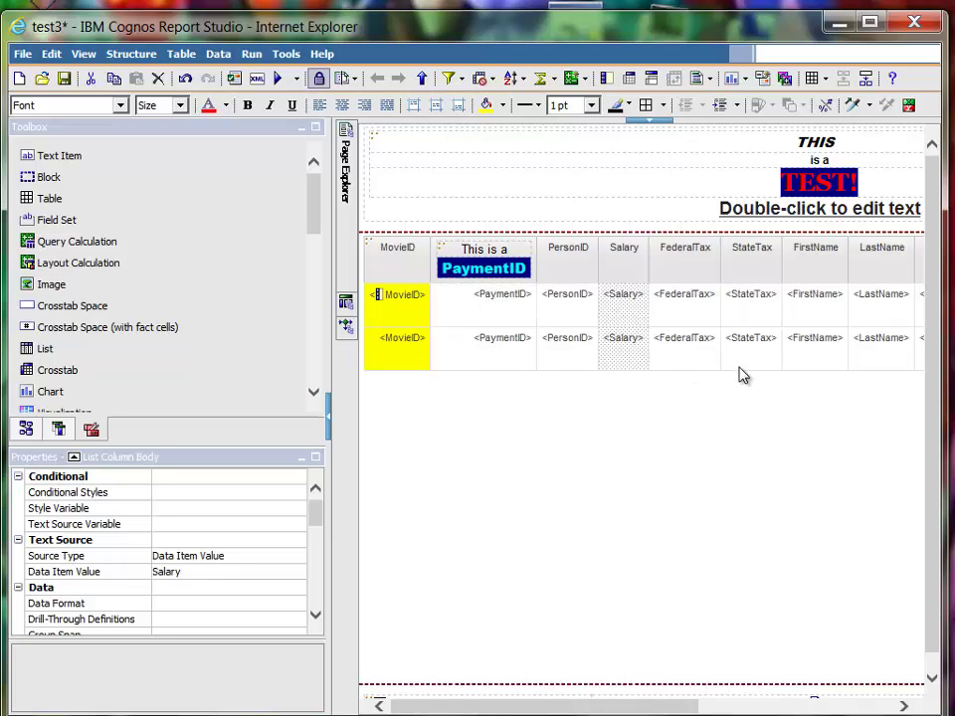
{"action": "left_click", "coordinate": [747, 331], "text": "shift"}
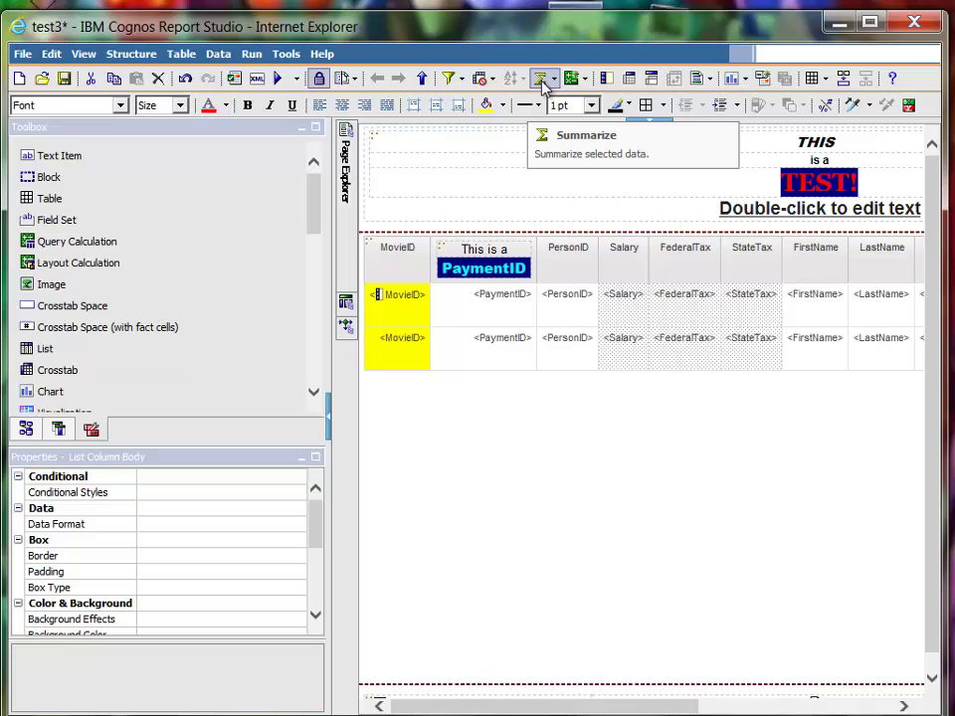
Step: Apply a Total summary to the selected Salary, FederalTax and StateTax columns
{"action": "left_click", "coordinate": [543, 85]}
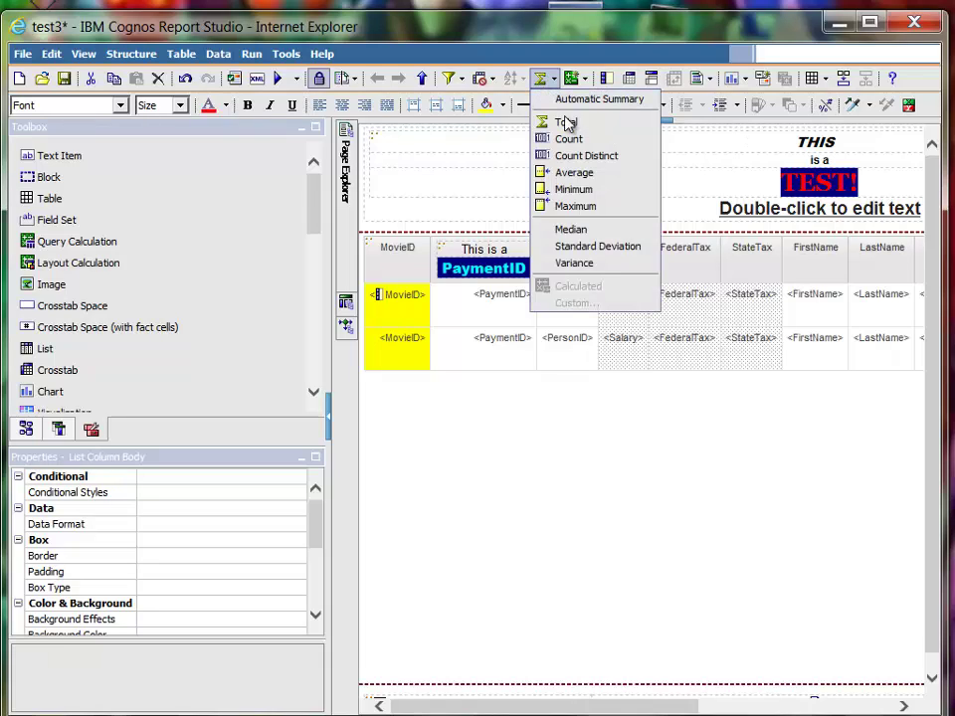
{"action": "left_click", "coordinate": [566, 122]}
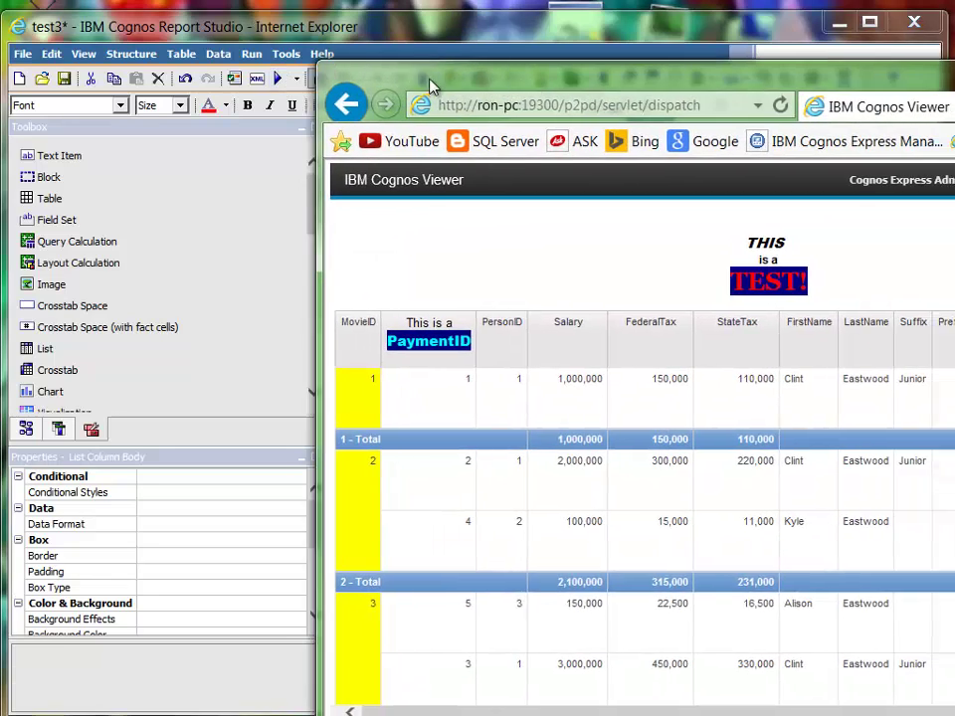
Step: Check the per-MovieID subtotals: Salary 2,100,000, FederalTax 15,000 and the StateTax values such as 11,000
{"action": "left_click_drag", "start_coordinate": [507, 84], "coordinate": [289, 85]}
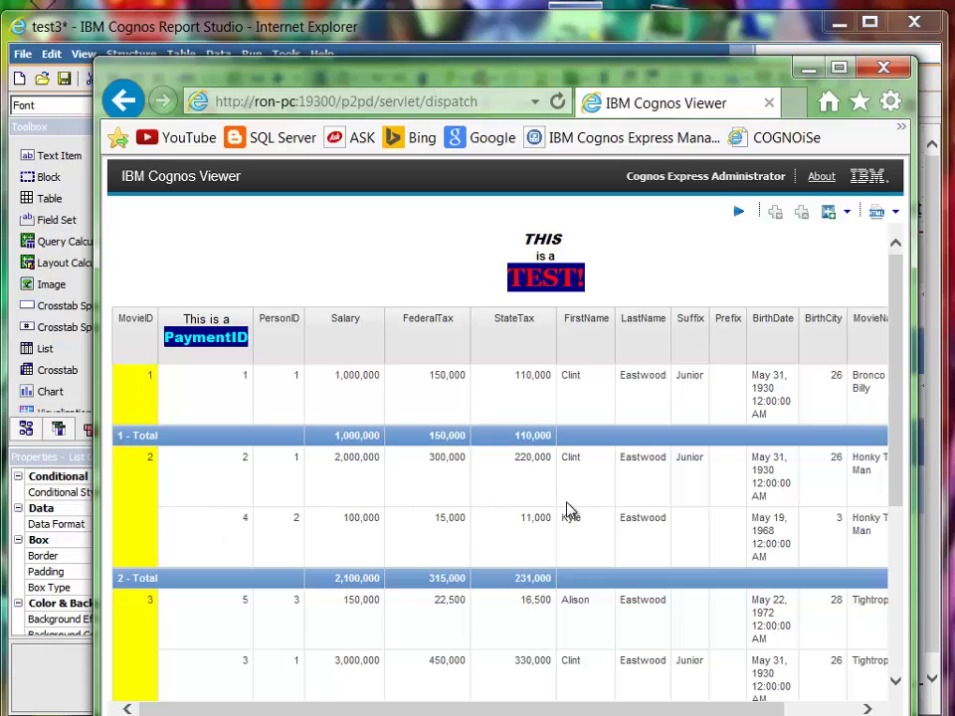
{"action": "left_click", "coordinate": [359, 579]}
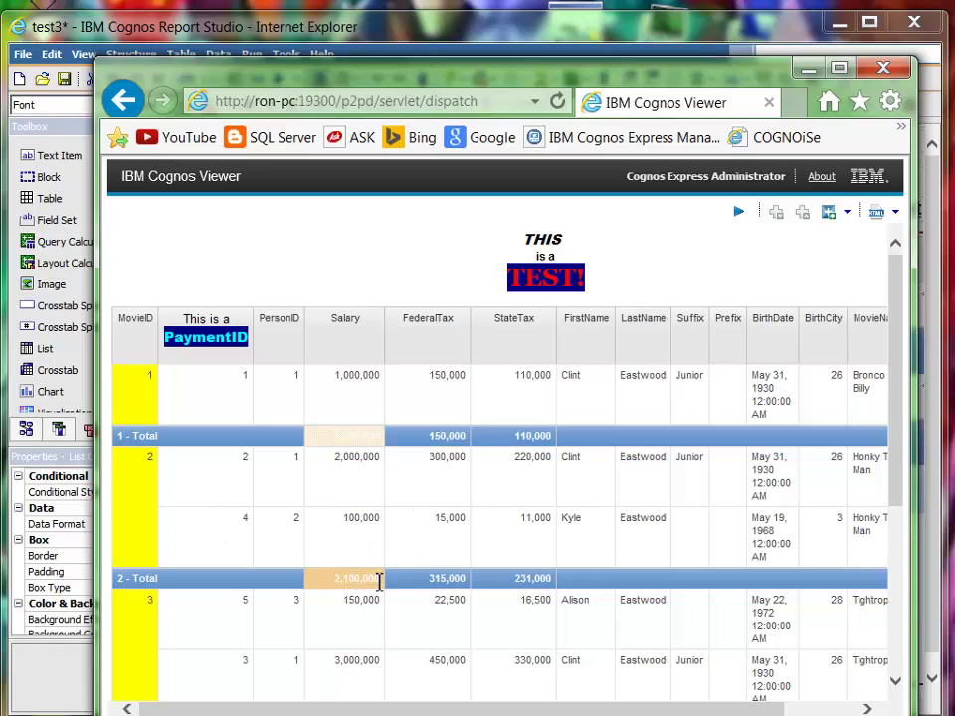
{"action": "left_click", "coordinate": [422, 564]}
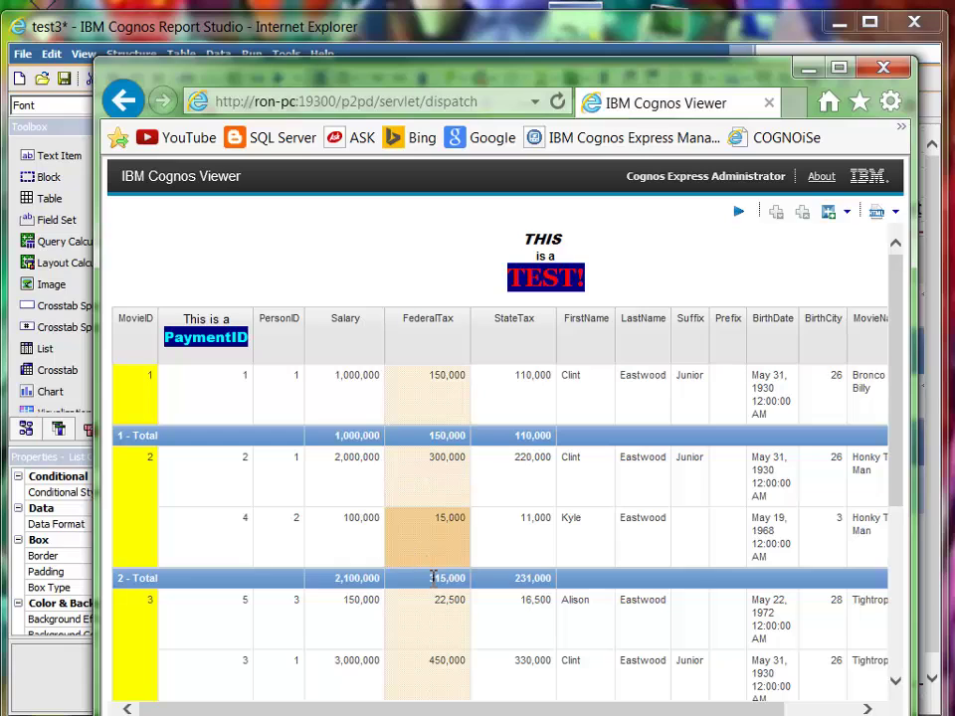
{"action": "left_click", "coordinate": [527, 557]}
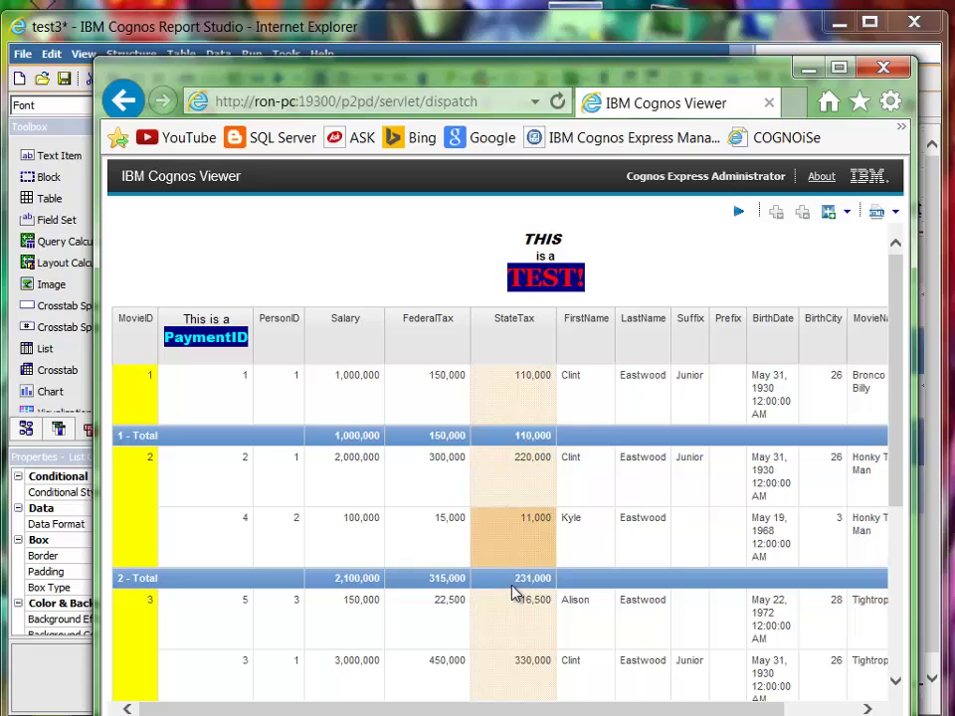
{"action": "left_click", "coordinate": [511, 585]}
{"action": "left_click", "coordinate": [512, 548]}
Step: Review the Overall - Total row's Salary and FederalTax sums, then return to the report layout
{"action": "left_click_drag", "start_coordinate": [898, 452], "coordinate": [884, 641]}
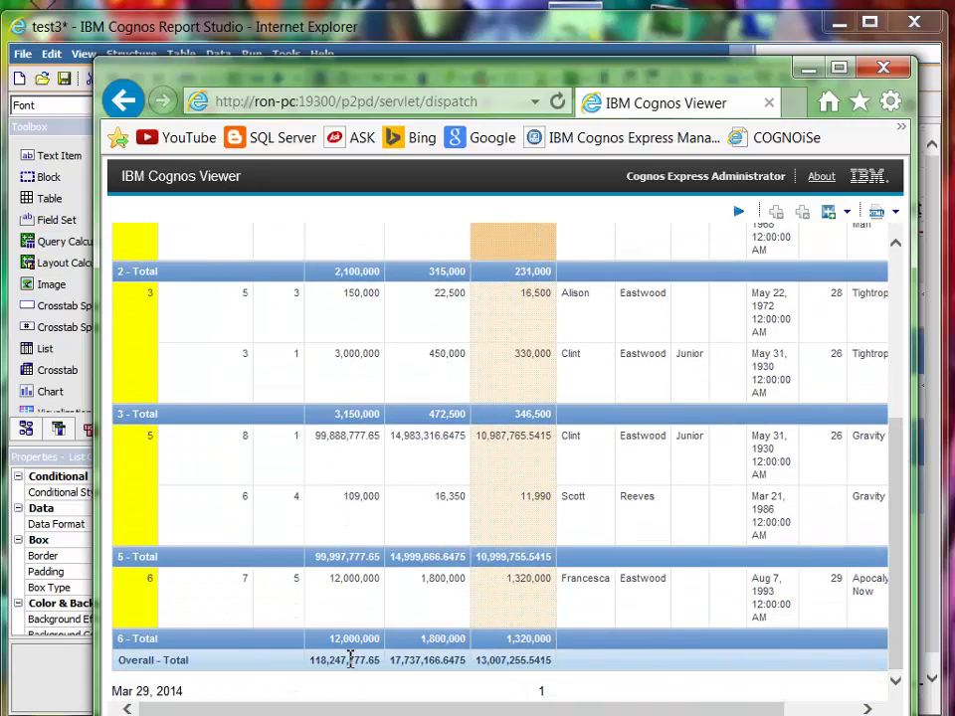
{"action": "left_click", "coordinate": [349, 661]}
{"action": "left_click", "coordinate": [443, 660]}
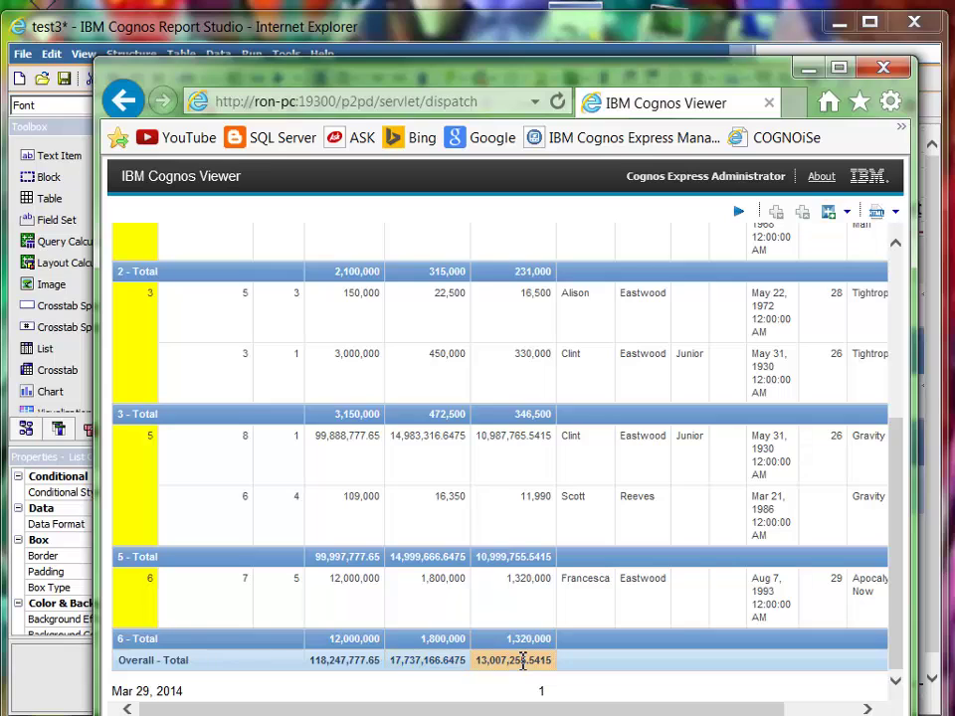
{"action": "left_click", "coordinate": [179, 664]}
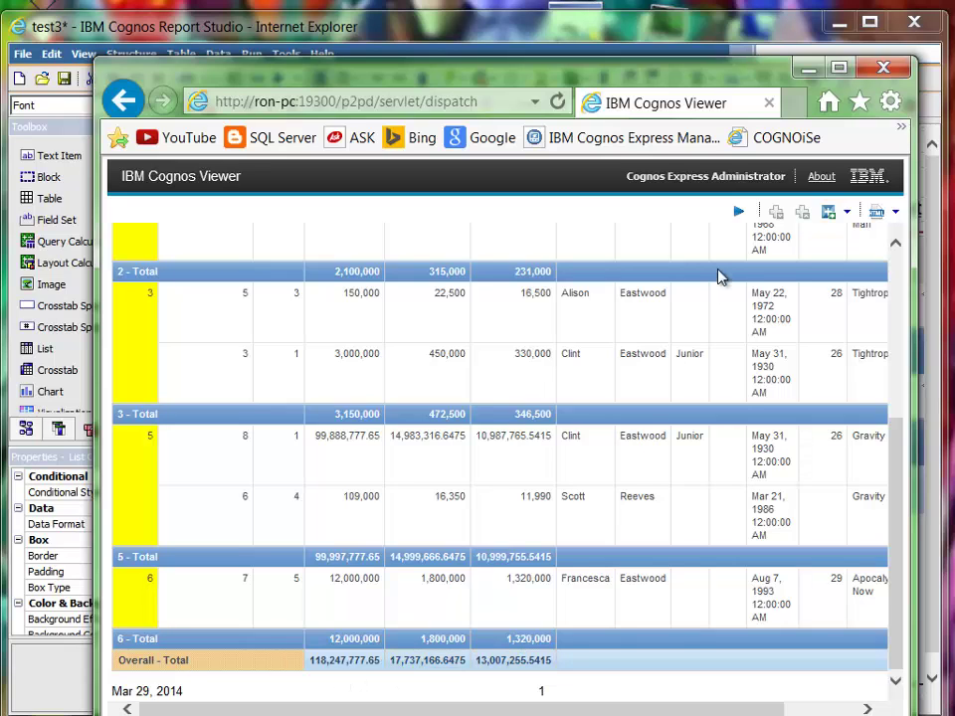
{"action": "left_click_drag", "start_coordinate": [398, 80], "coordinate": [693, 81]}
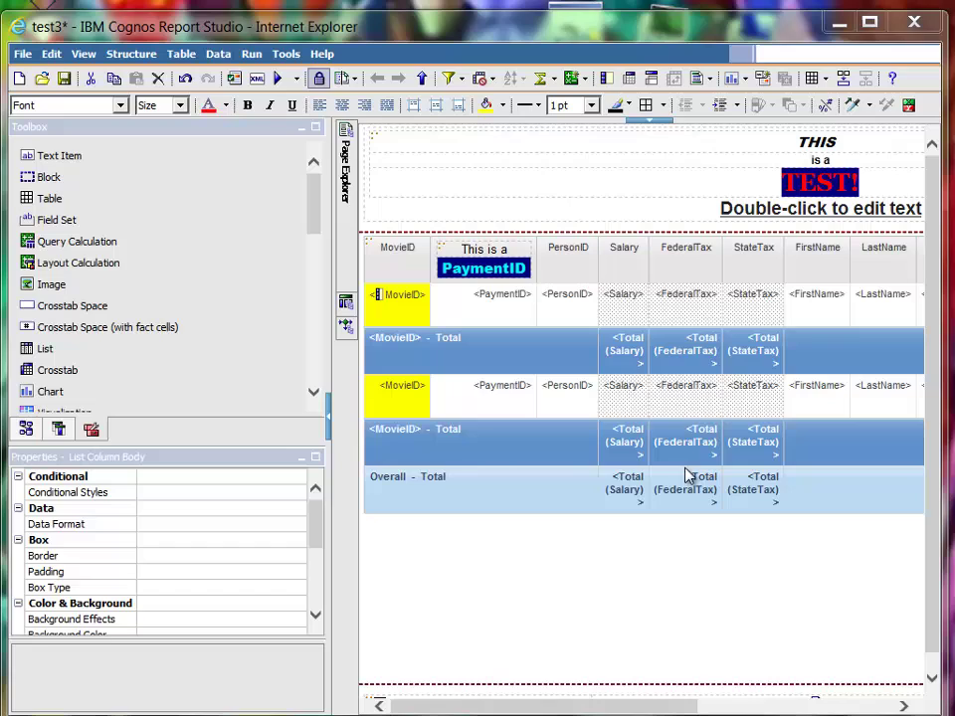
Step: Replace the Overall label text with 'Grand Total'
{"action": "left_click", "coordinate": [471, 485]}
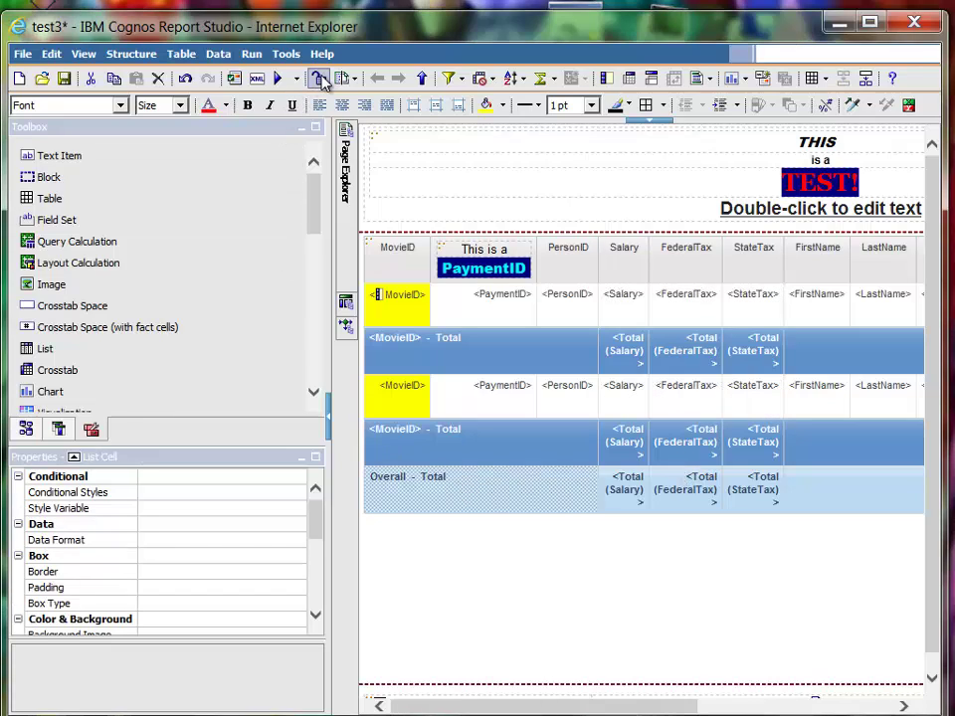
{"action": "double_click", "coordinate": [391, 484]}
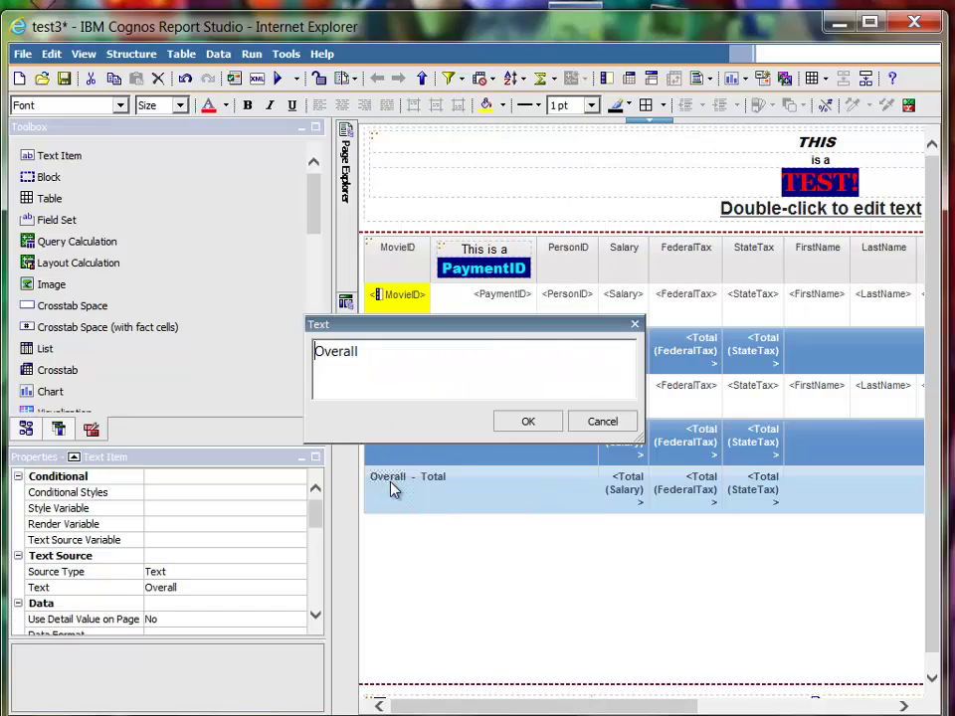
{"action": "key", "text": "ctrl+a"}
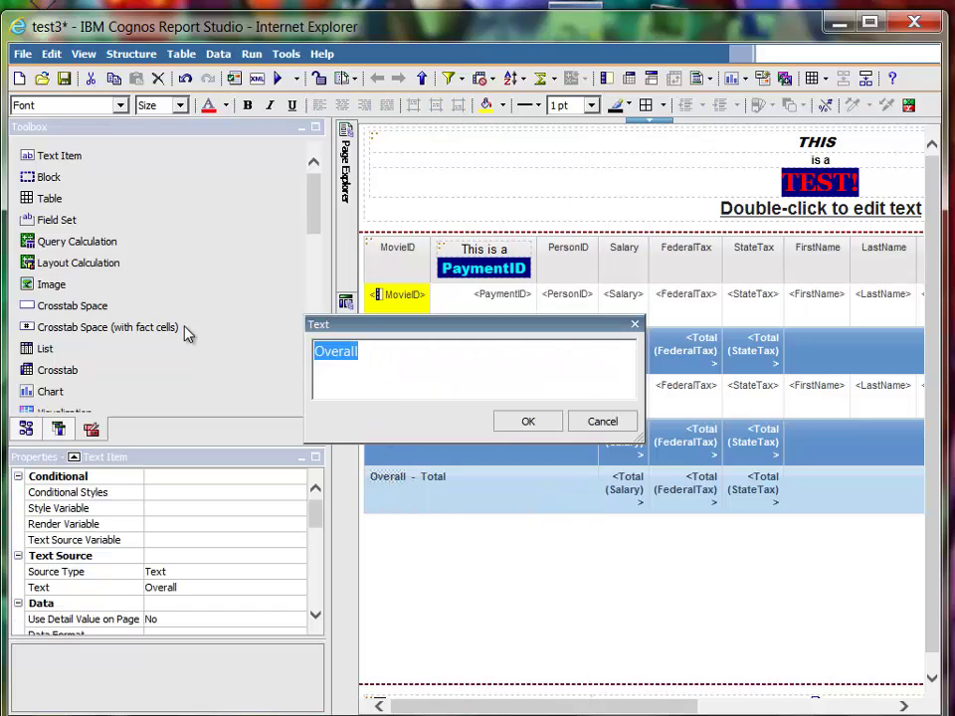
{"action": "type", "text": "Gran"}
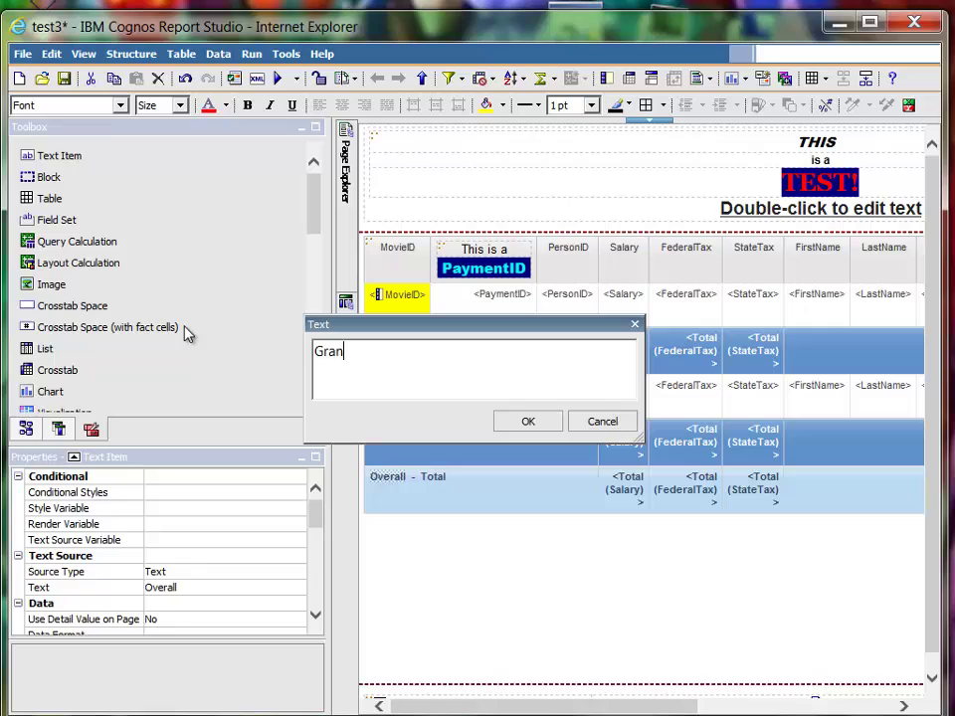
{"action": "type", "text": "d Total"}
{"action": "left_click", "coordinate": [528, 421]}
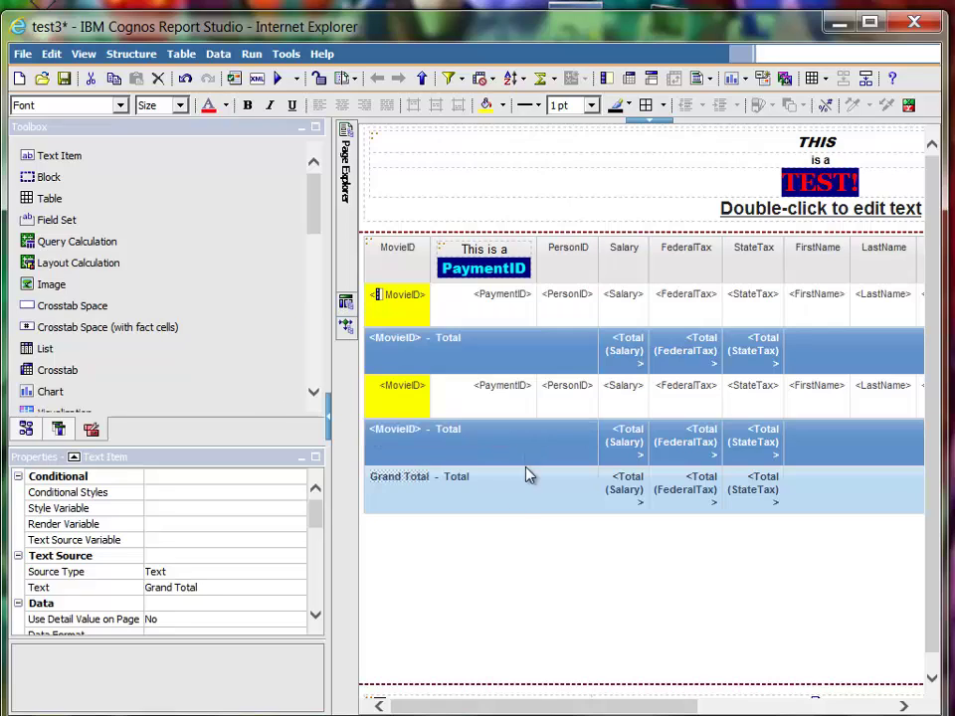
Step: Delete the leftover ' - Total' text items so the row reads only 'Grand Total'
{"action": "left_click", "coordinate": [459, 482]}
{"action": "key", "text": "Delete"}
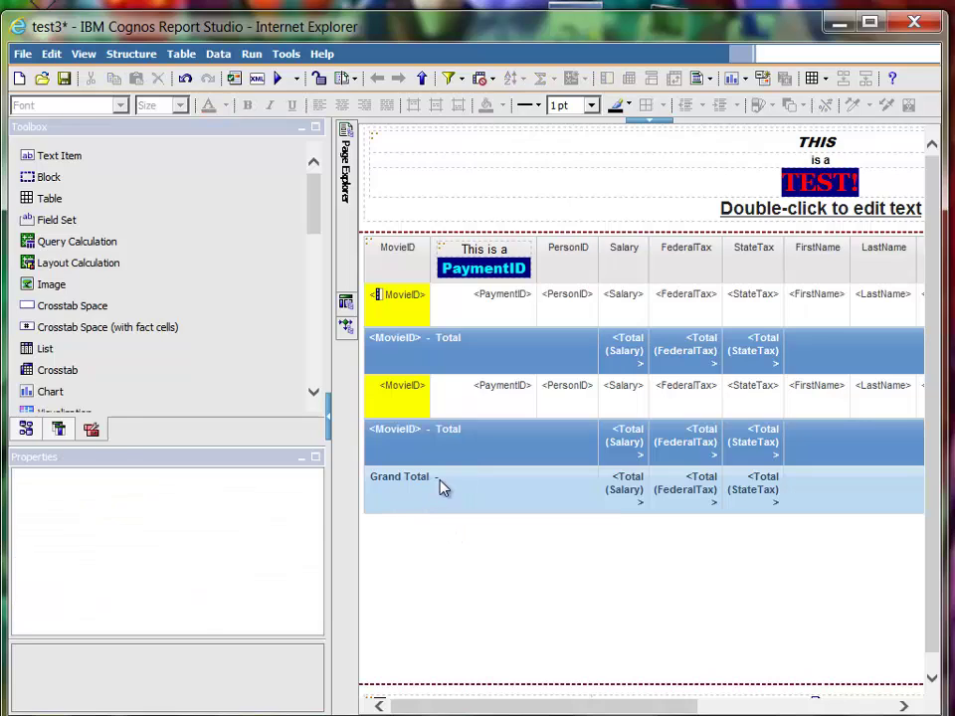
{"action": "left_click", "coordinate": [441, 478]}
{"action": "key", "text": "Delete"}
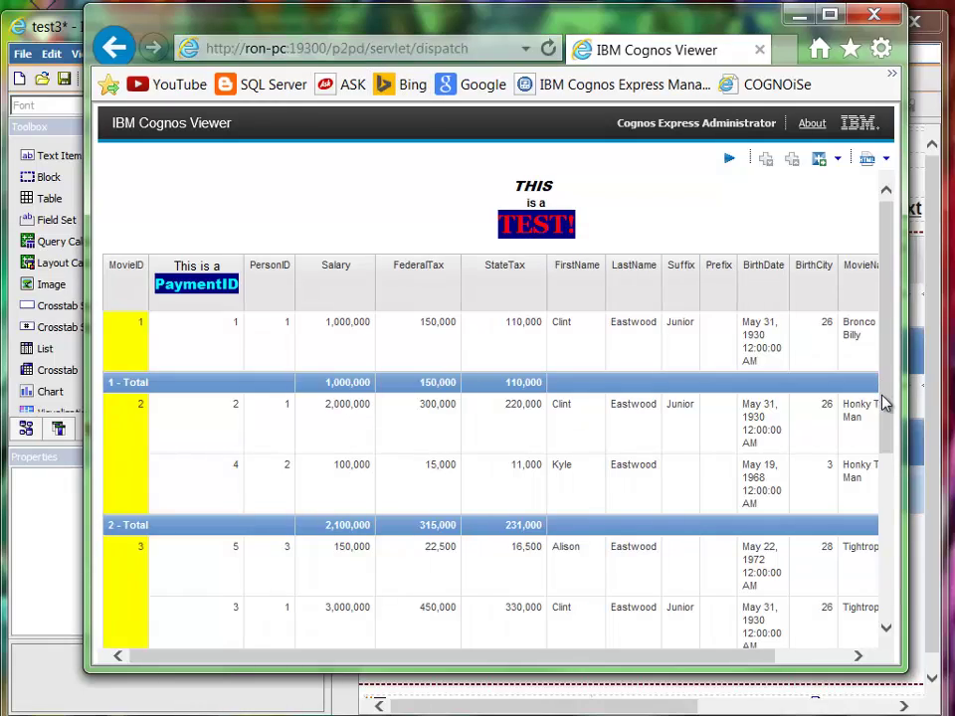
Step: Scroll the output to the Grand Total row of overall sums, then move the viewer aside
{"action": "left_click_drag", "start_coordinate": [886, 402], "coordinate": [885, 572]}
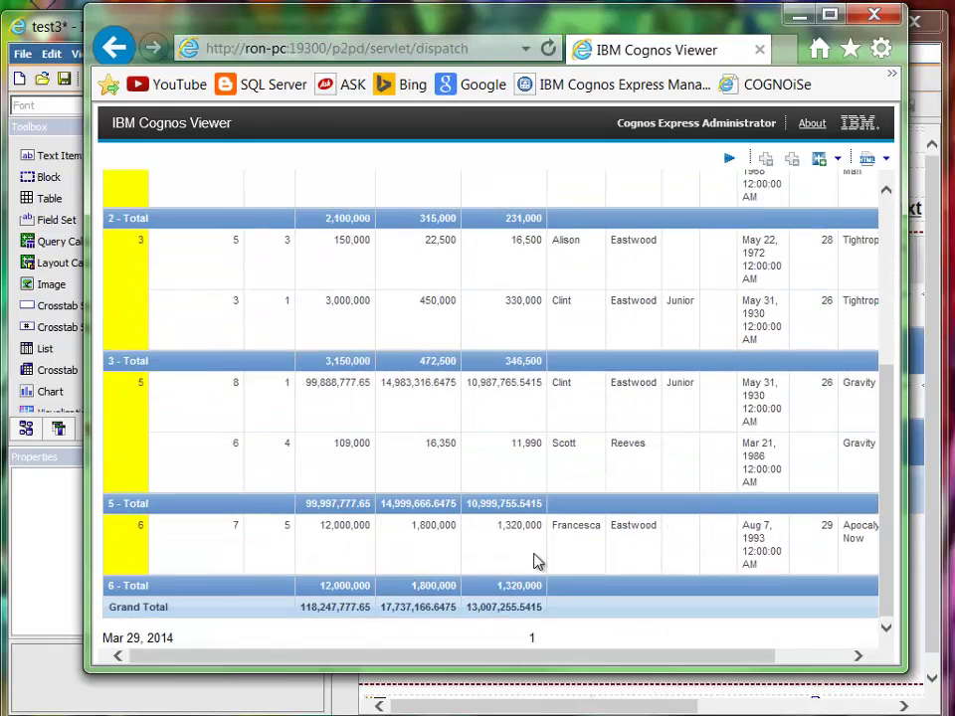
{"action": "left_click_drag", "start_coordinate": [154, 28], "coordinate": [863, 140]}
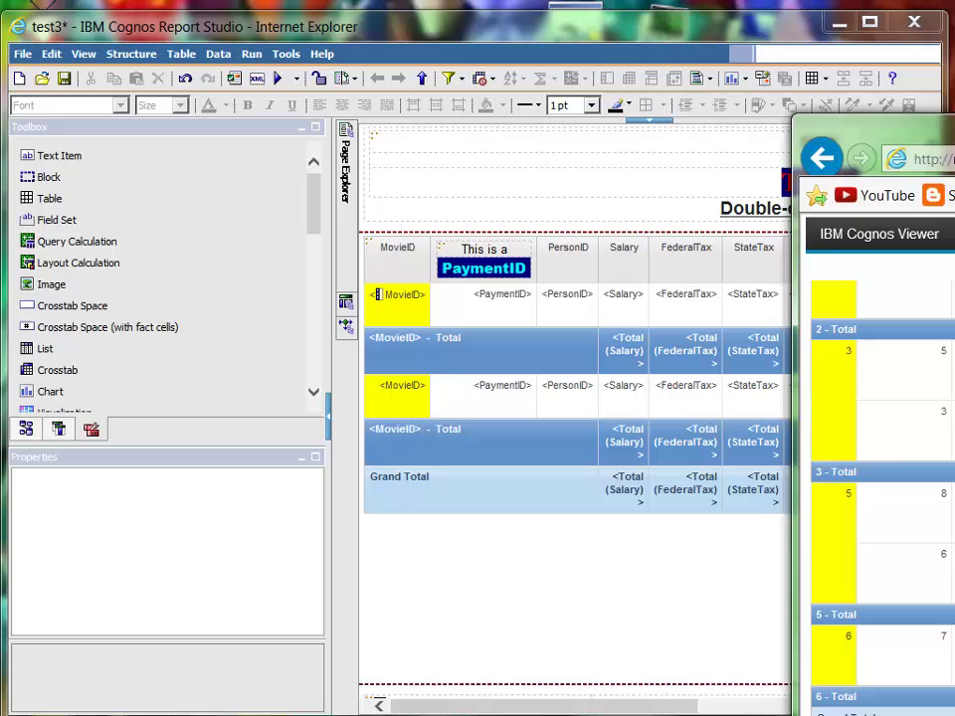
Step: Set the Grand Total row's font size to 14pt through its Font property
{"action": "key", "text": "alt+F4"}
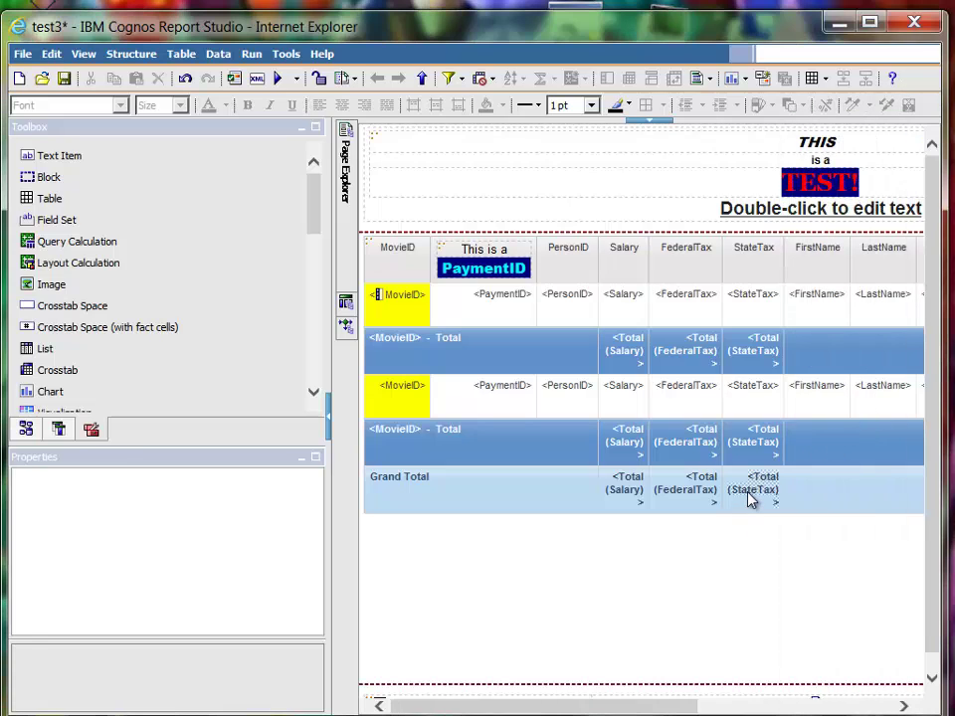
{"action": "left_click", "coordinate": [736, 488]}
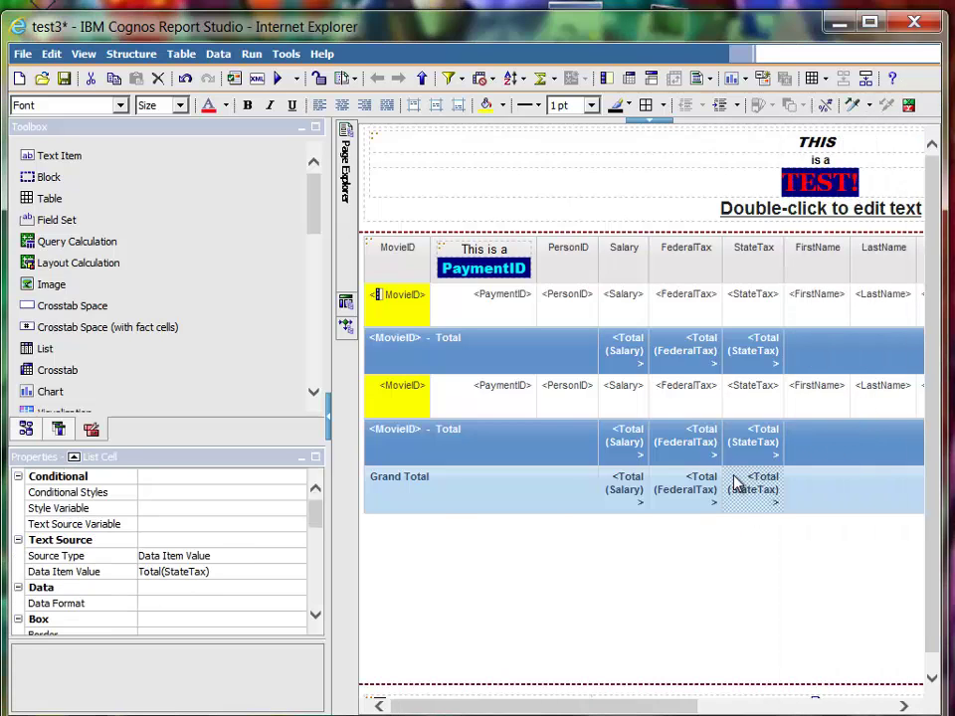
{"action": "left_click", "coordinate": [420, 510]}
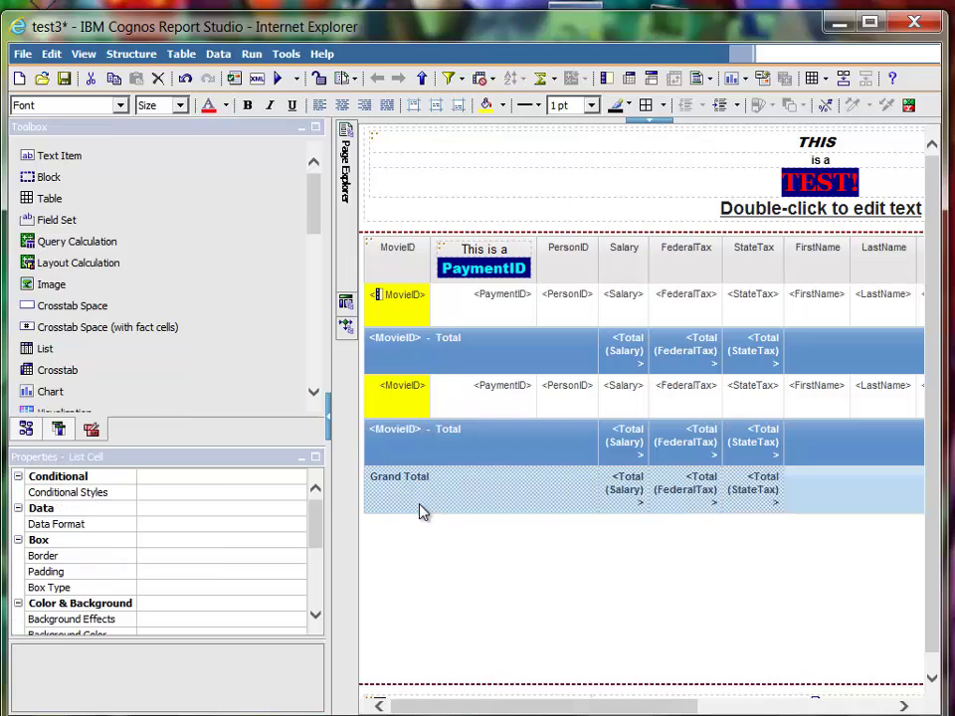
{"action": "left_click", "coordinate": [319, 588]}
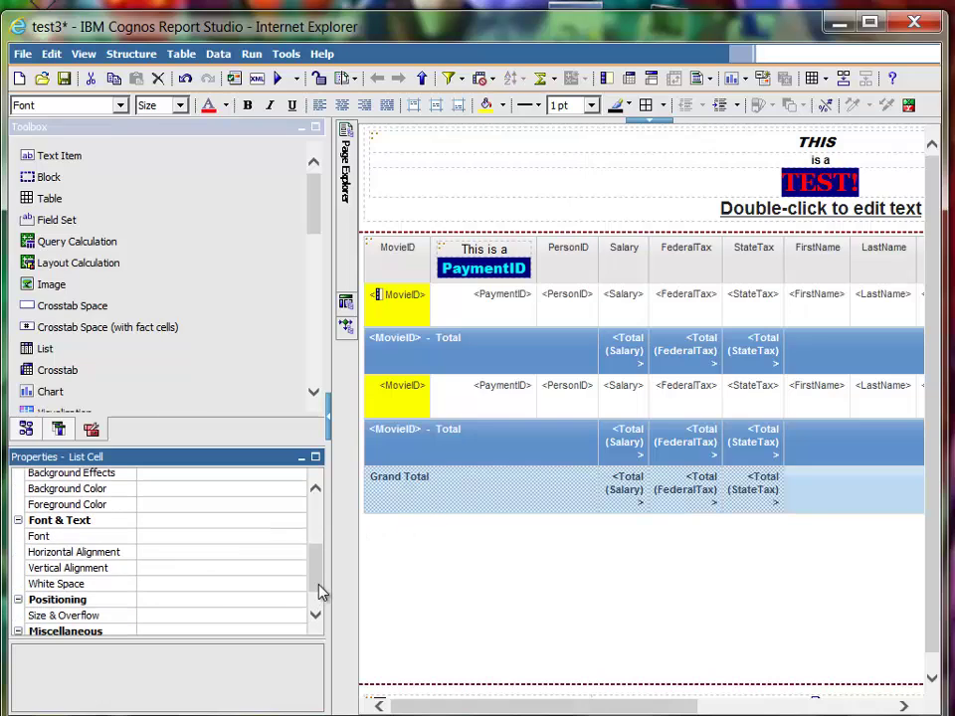
{"action": "left_click", "coordinate": [280, 538]}
{"action": "left_click", "coordinate": [298, 537]}
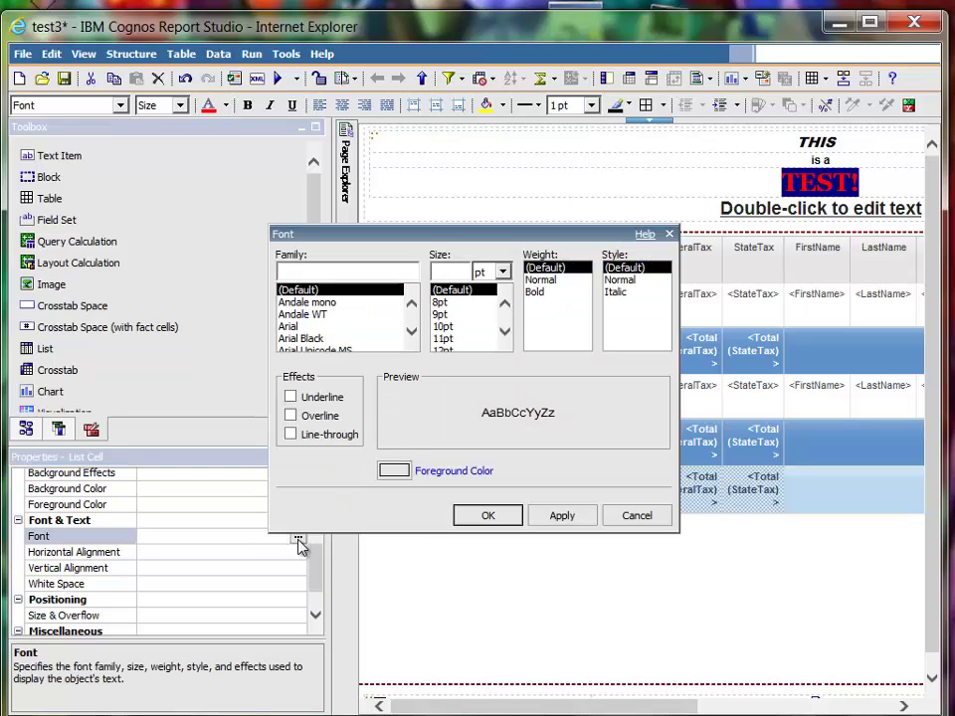
{"action": "left_click", "coordinate": [505, 331]}
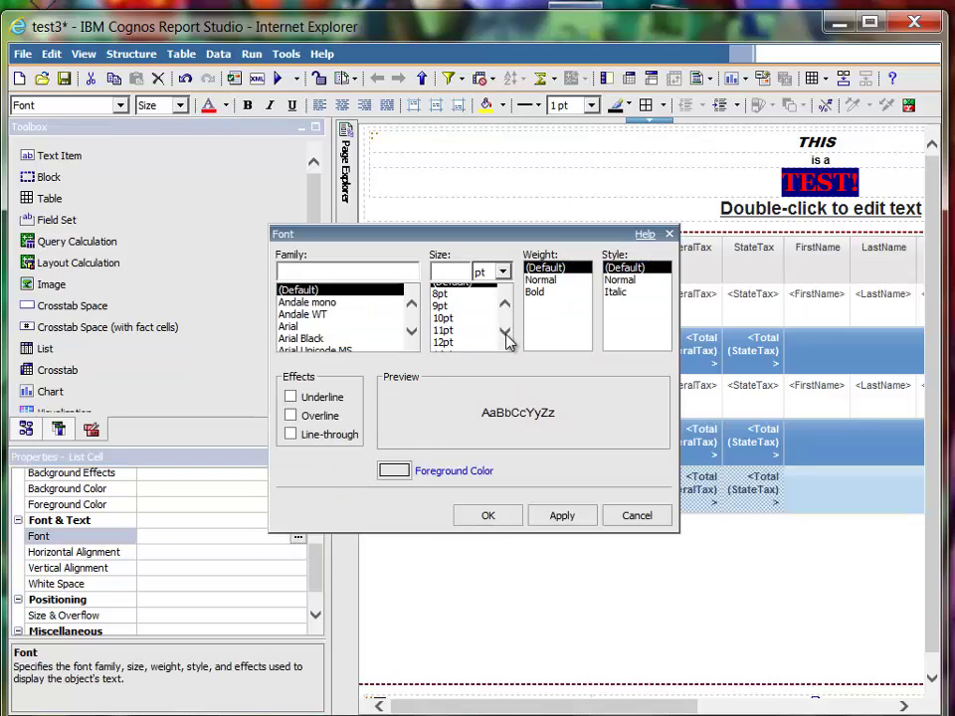
{"action": "left_click", "coordinate": [469, 327]}
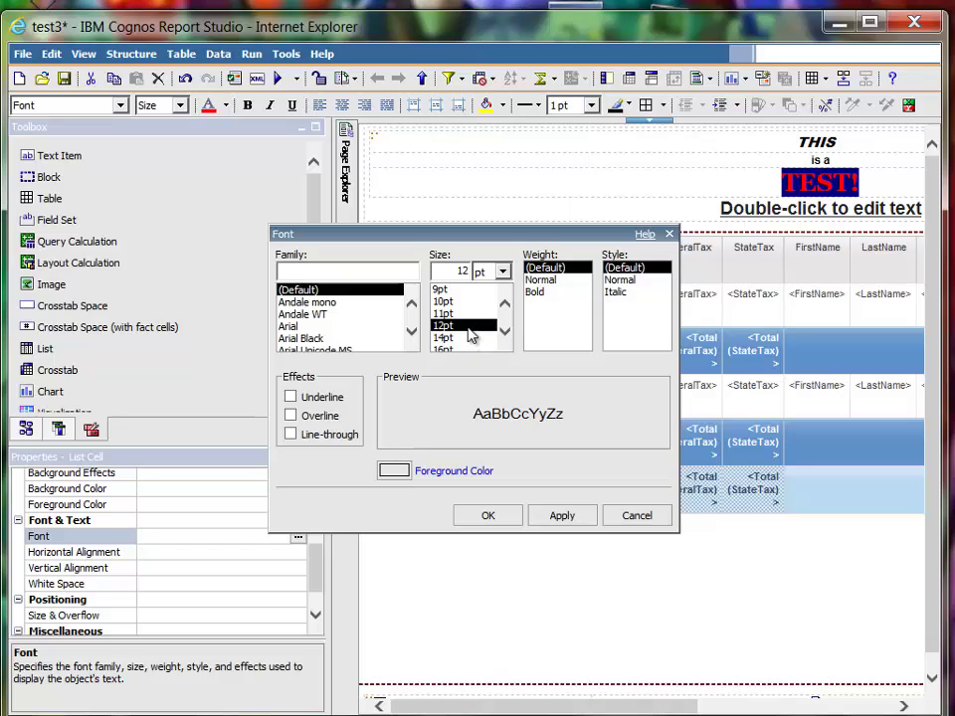
{"action": "left_click", "coordinate": [465, 338]}
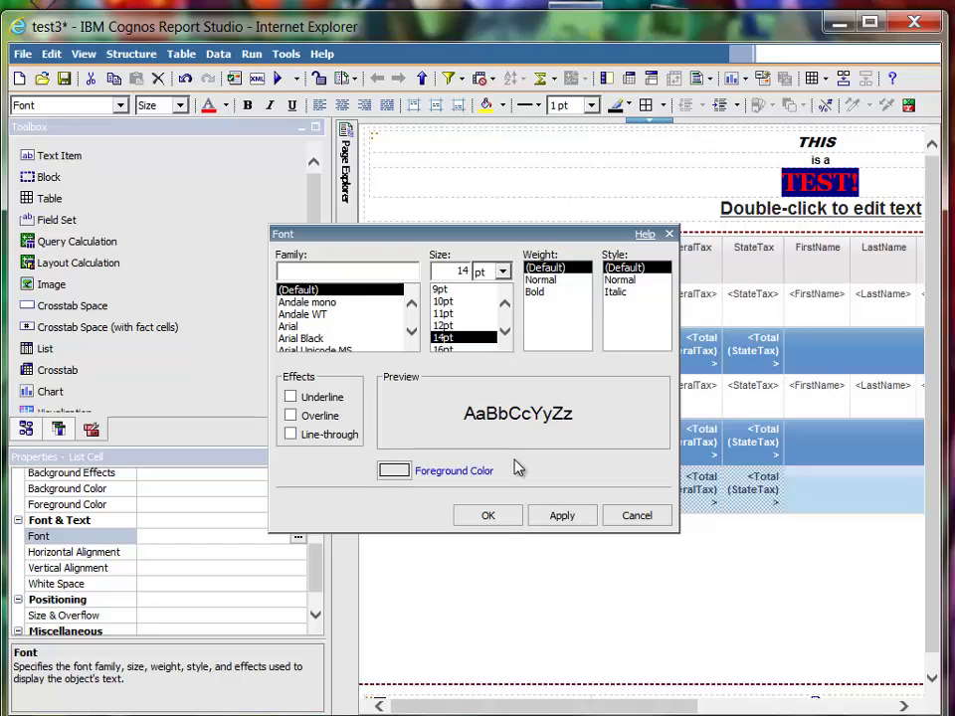
{"action": "left_click", "coordinate": [502, 519]}
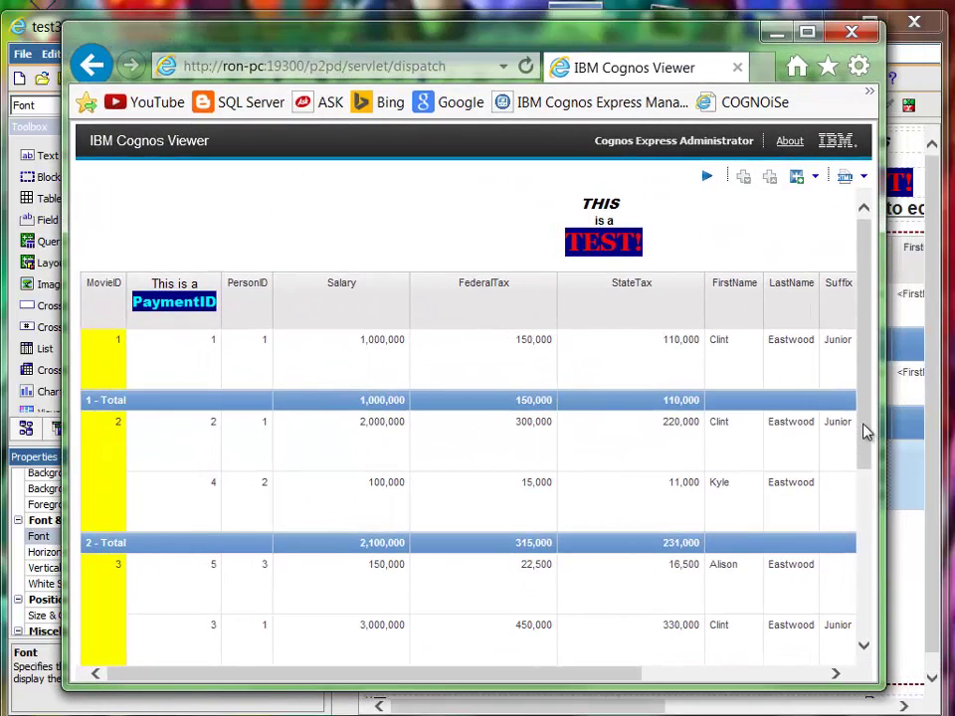
Step: Scroll the output to the enlarged 14pt Grand Total row, then move the viewer aside
{"action": "left_click_drag", "start_coordinate": [864, 431], "coordinate": [846, 664]}
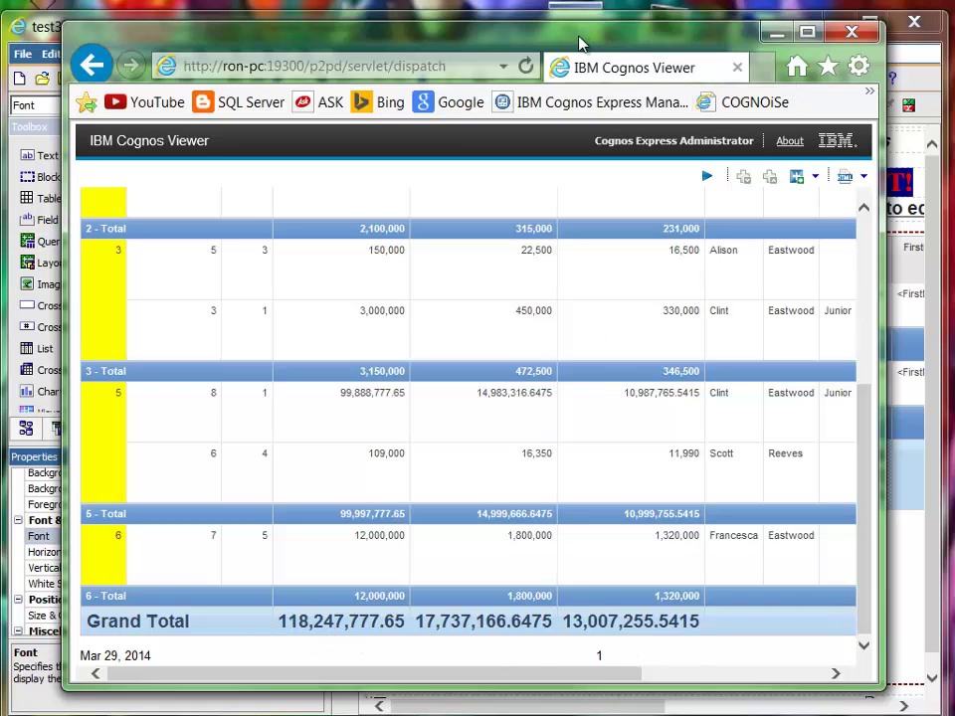
{"action": "mouse_move", "coordinate": [580, 39]}
{"action": "left_mouse_down"}
{"action": "mouse_move", "coordinate": [954, 39]}
{"action": "mouse_move", "coordinate": [699, 64]}
{"action": "mouse_move", "coordinate": [954, 59]}
{"action": "left_mouse_up"}
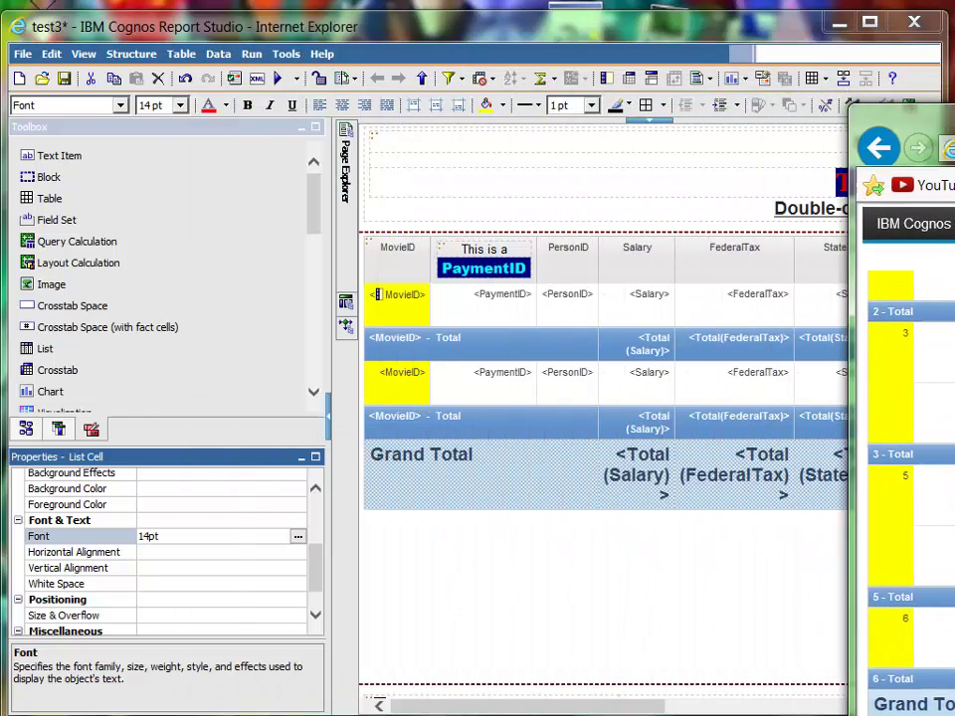